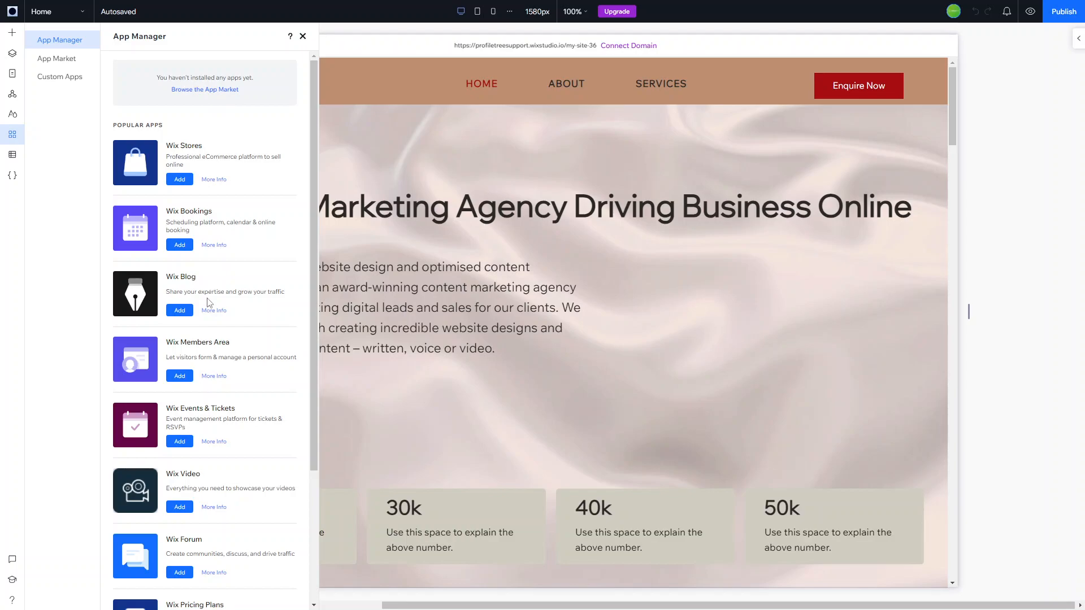
Add the Wix Blog app to the site and look over the new Blog page.
click(180, 310)
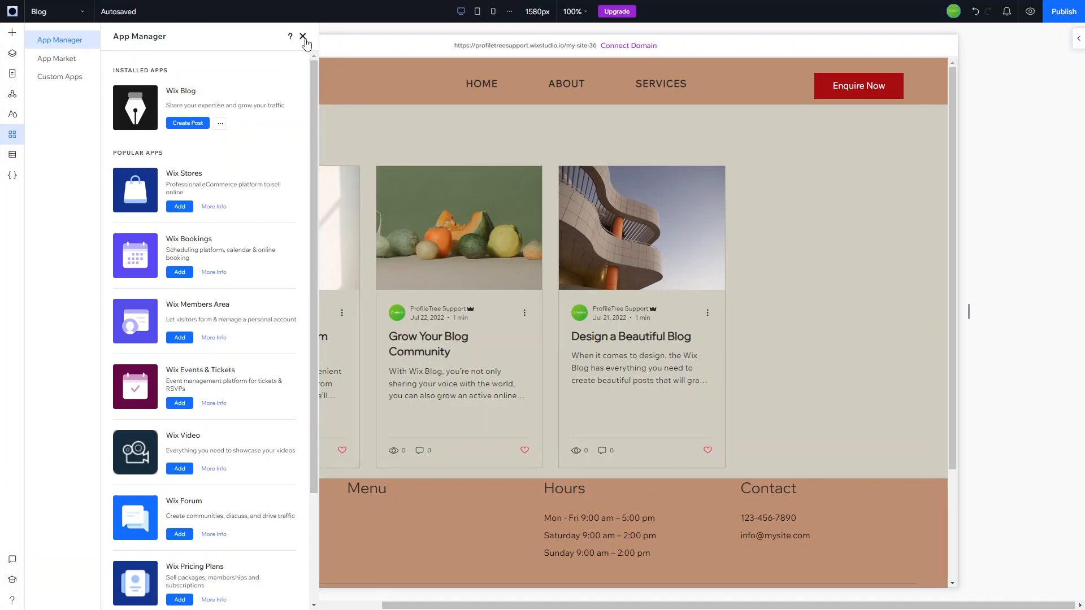
click(303, 37)
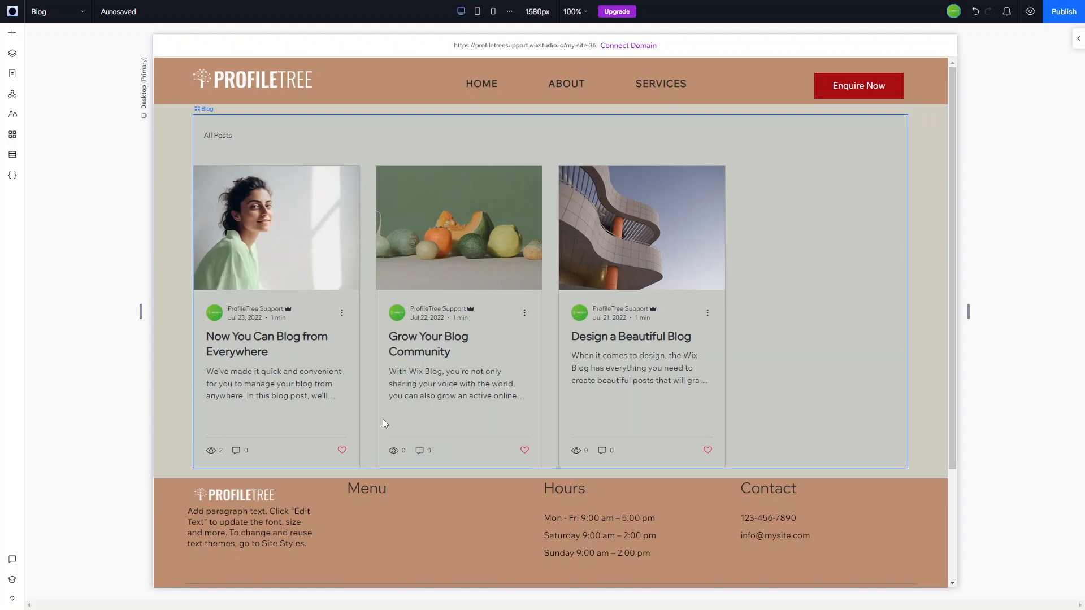
scroll(484, 443, down, 2)
scroll(485, 443, up, 2)
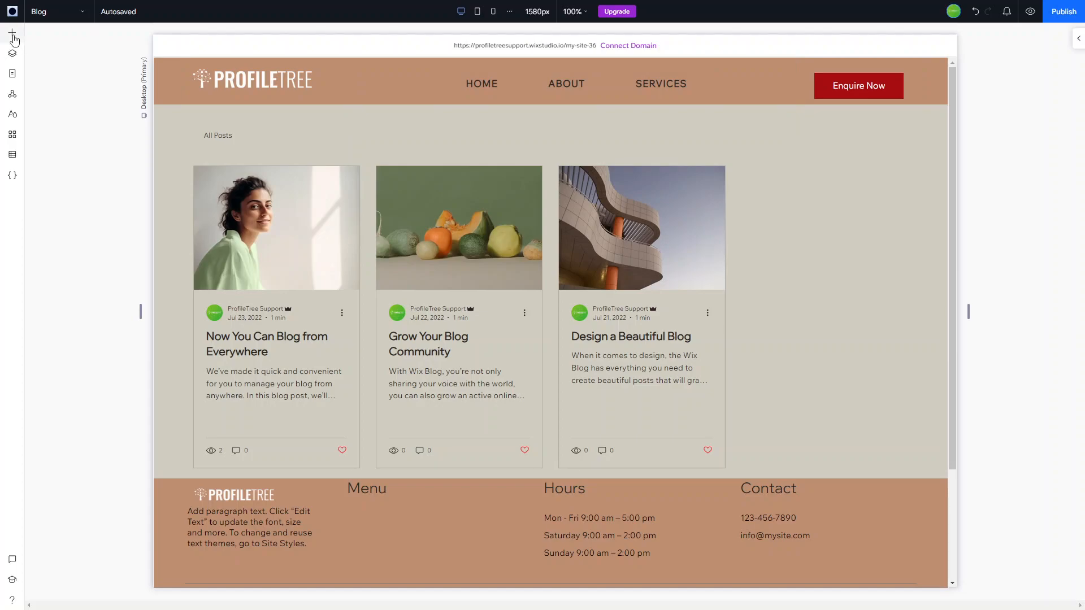
Try to move the Blog page from the Blog Pages group into the Main Pages group of the site pages.
click(14, 37)
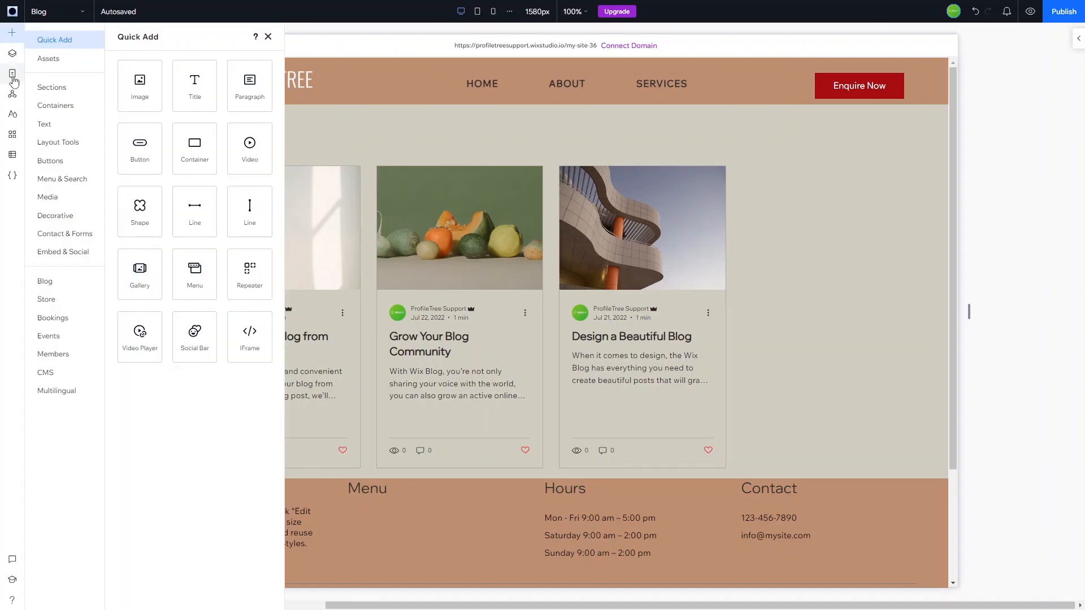
click(14, 79)
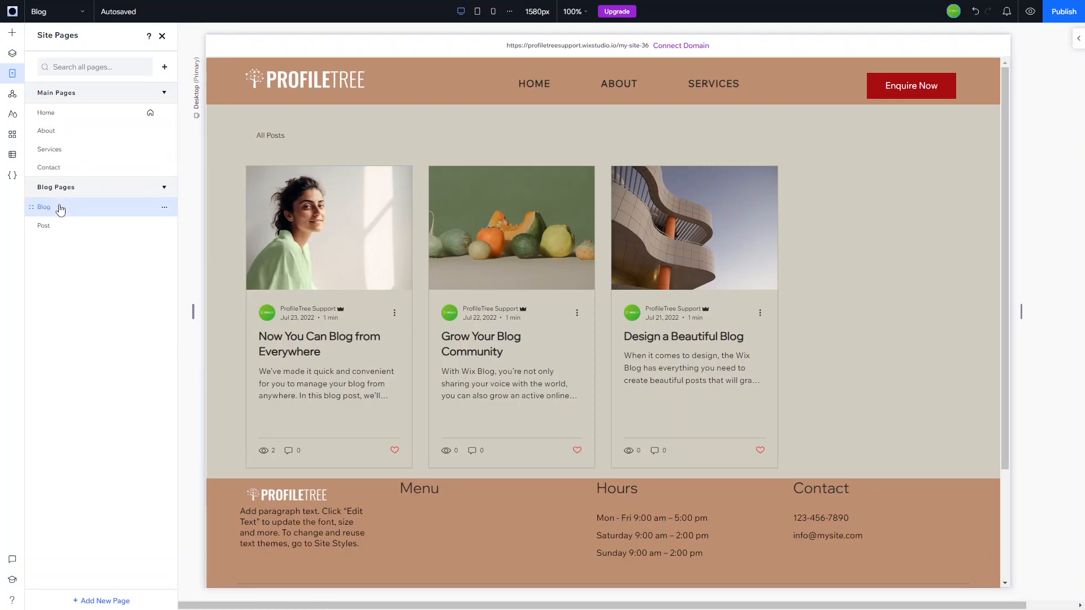
drag(55, 206, 60, 145)
click(162, 37)
Try to add the Blog page to the header's horizontal menu, either as a site page or as a page link.
click(544, 87)
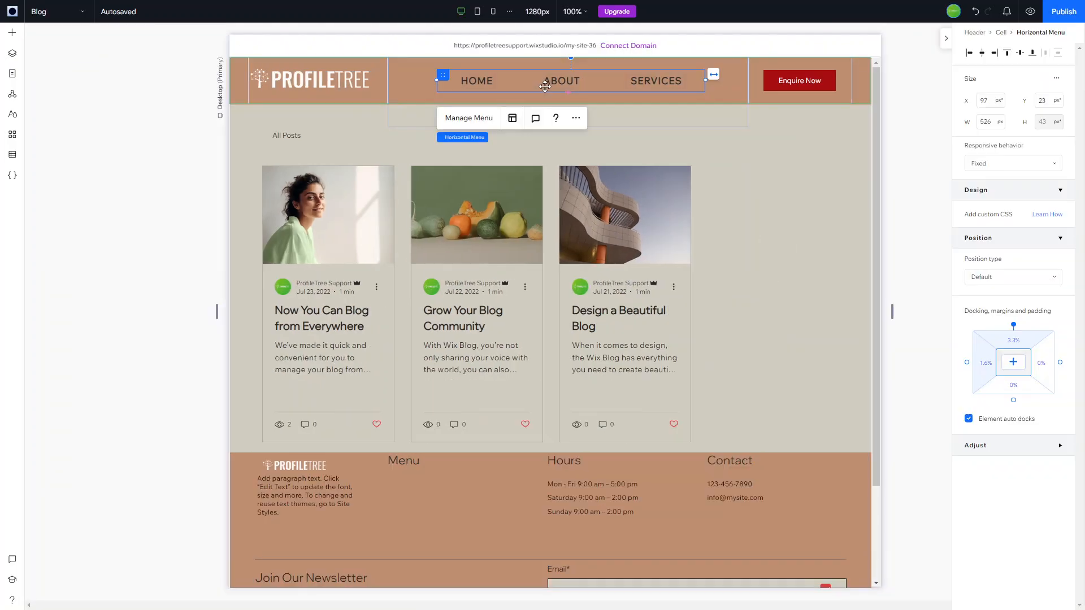
click(481, 124)
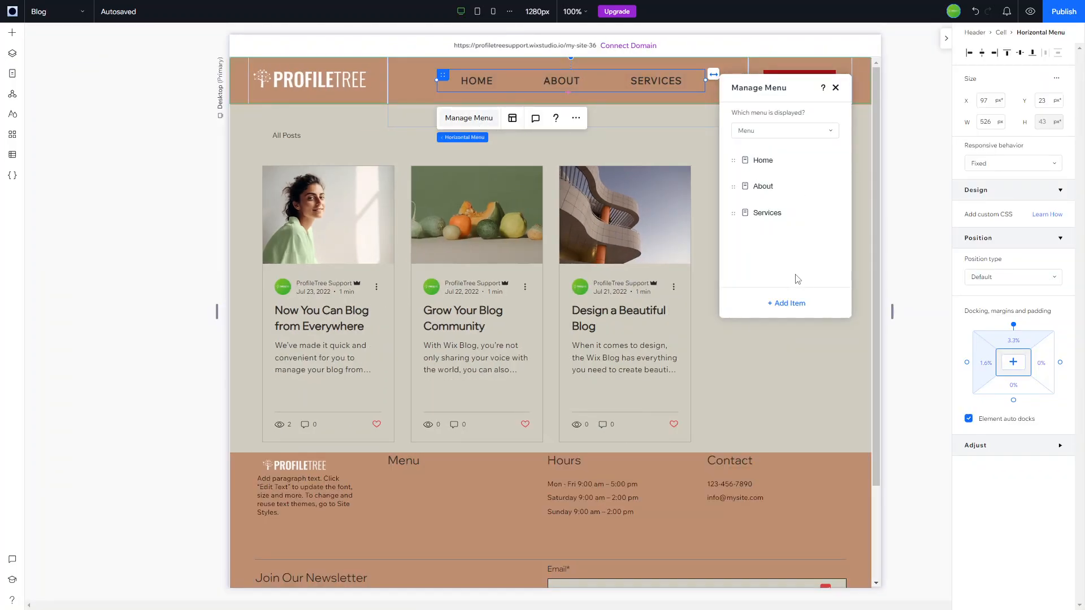
click(785, 303)
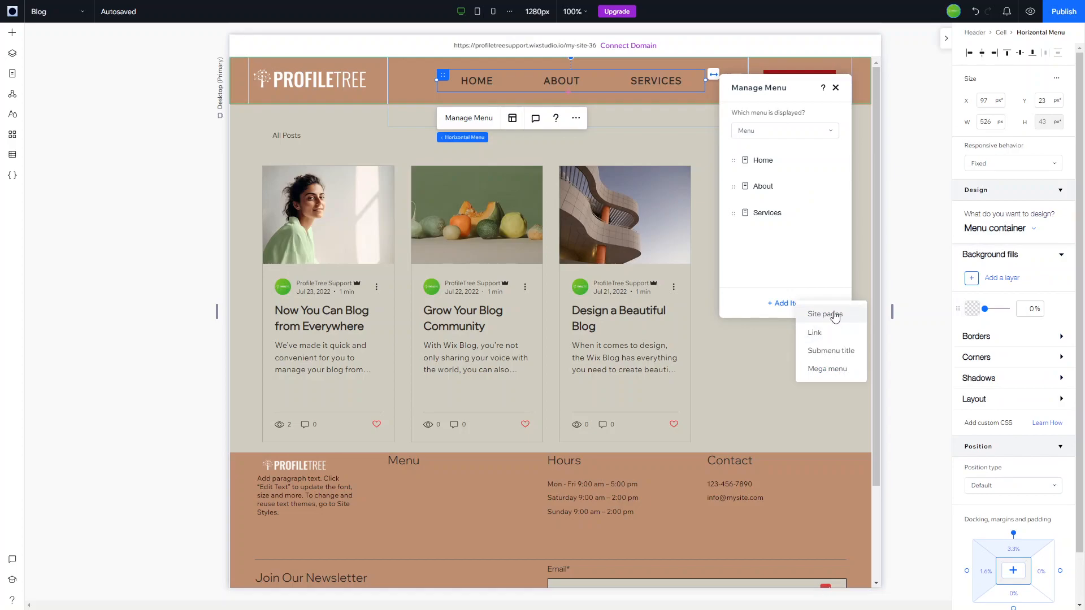
click(829, 315)
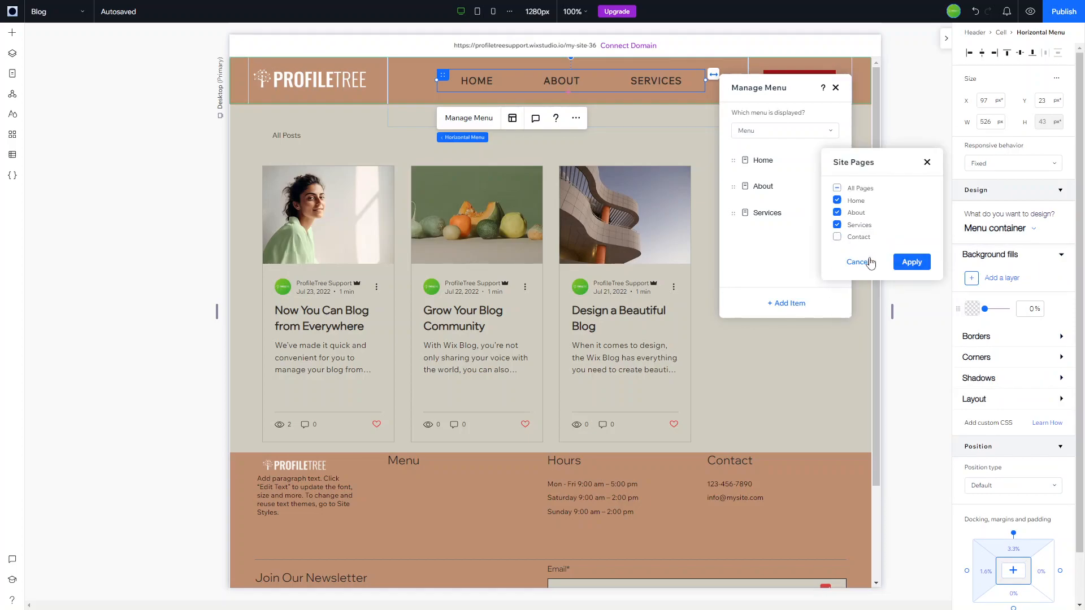
click(867, 262)
click(797, 304)
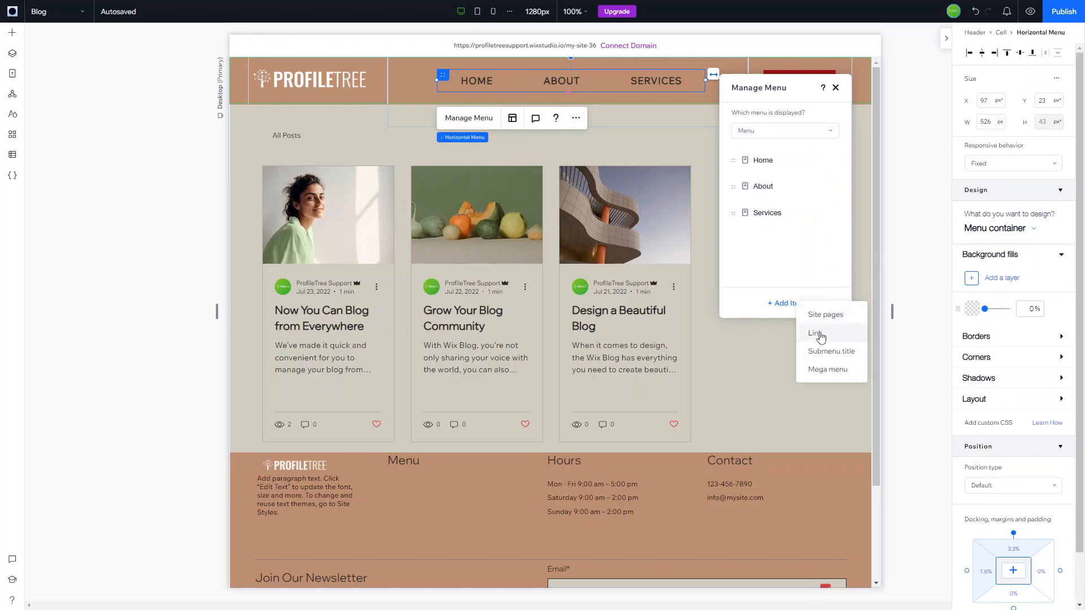
click(818, 333)
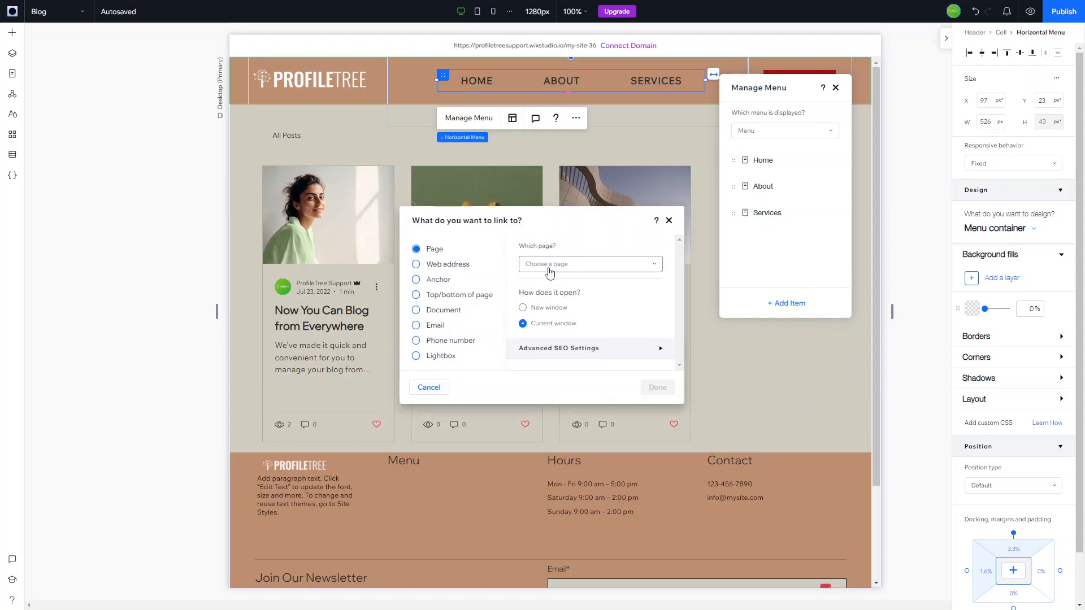
click(582, 264)
click(543, 399)
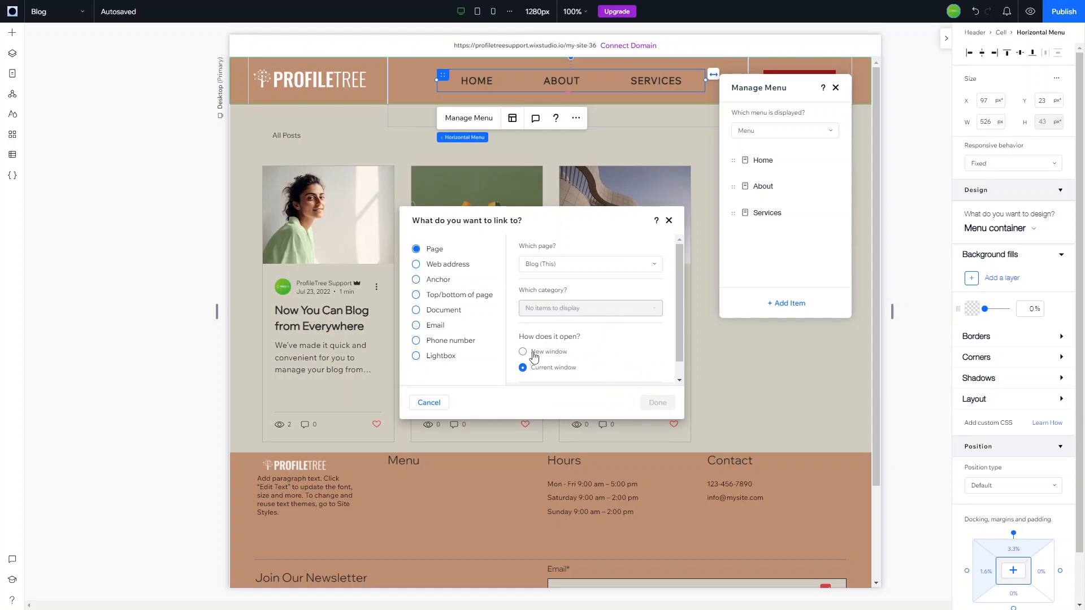
scroll(612, 320, down, 1)
click(609, 375)
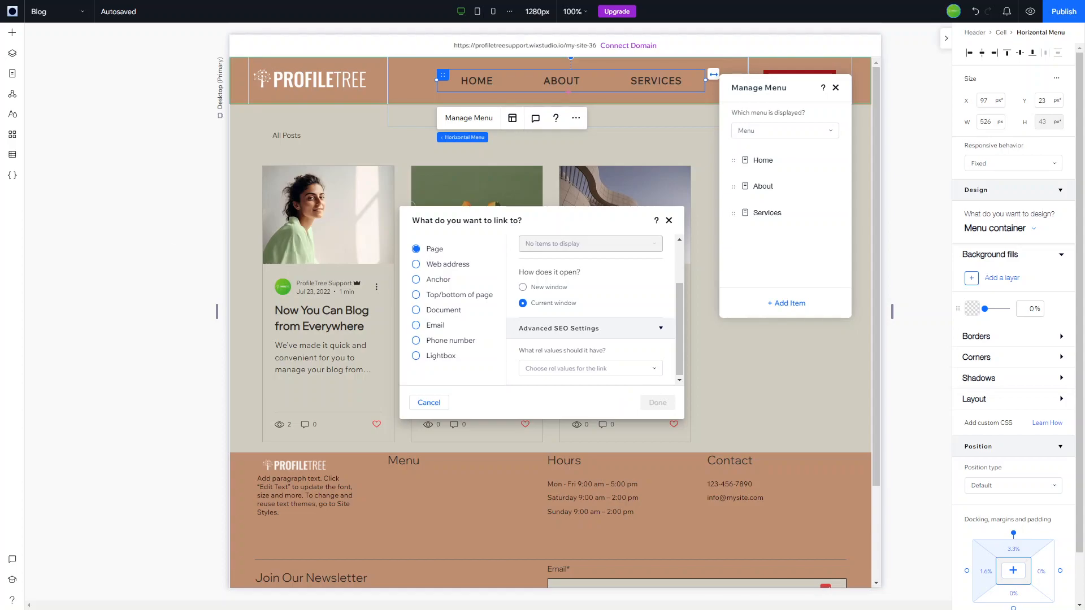
click(763, 283)
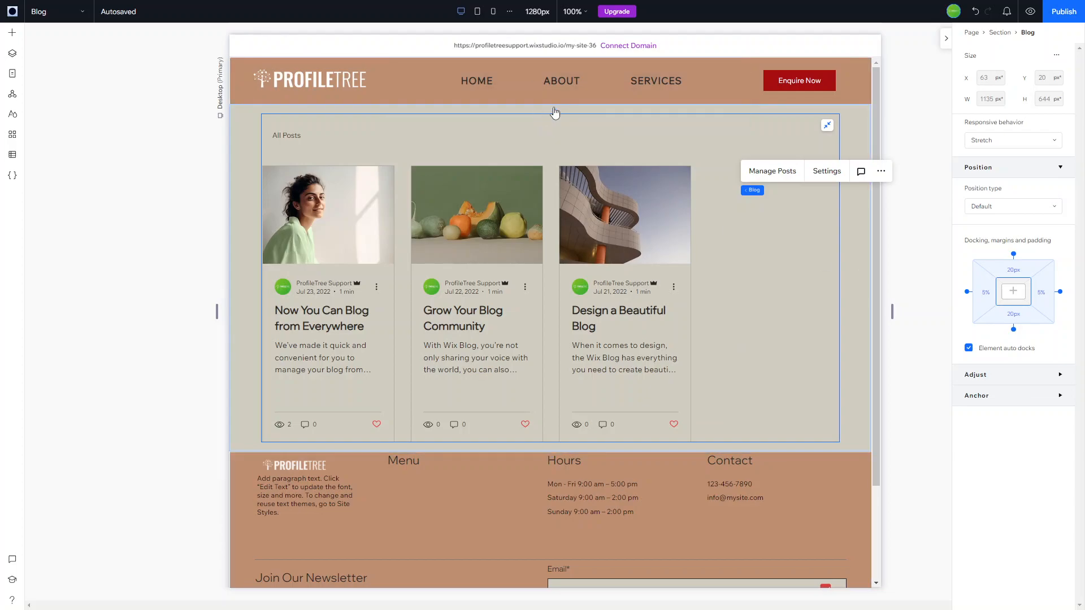
Add a section above the blog posts using the "Building Connections" design from the Welcome sections.
click(550, 105)
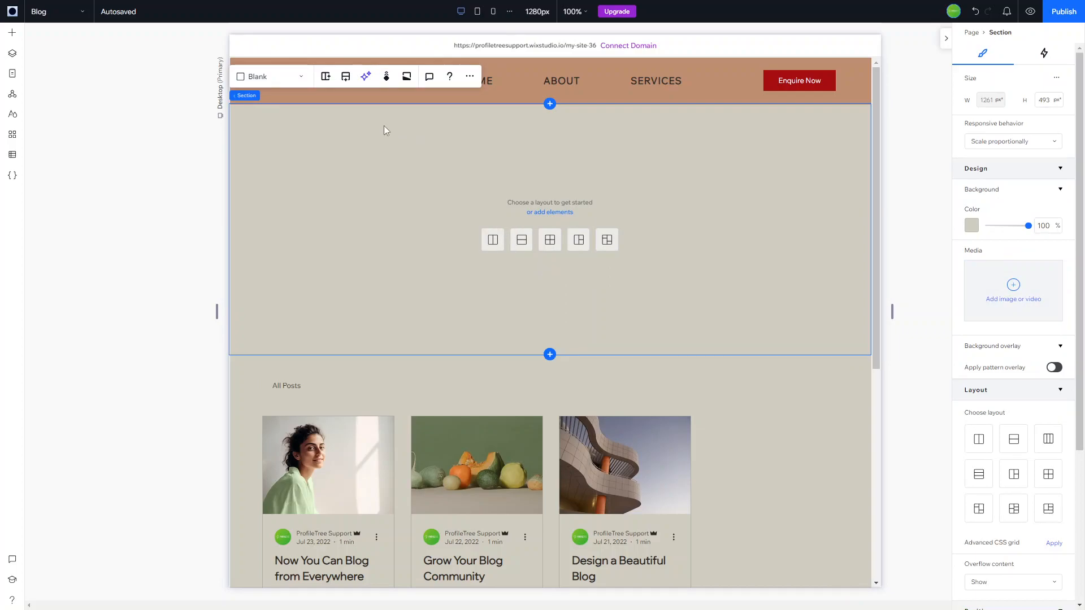
click(12, 33)
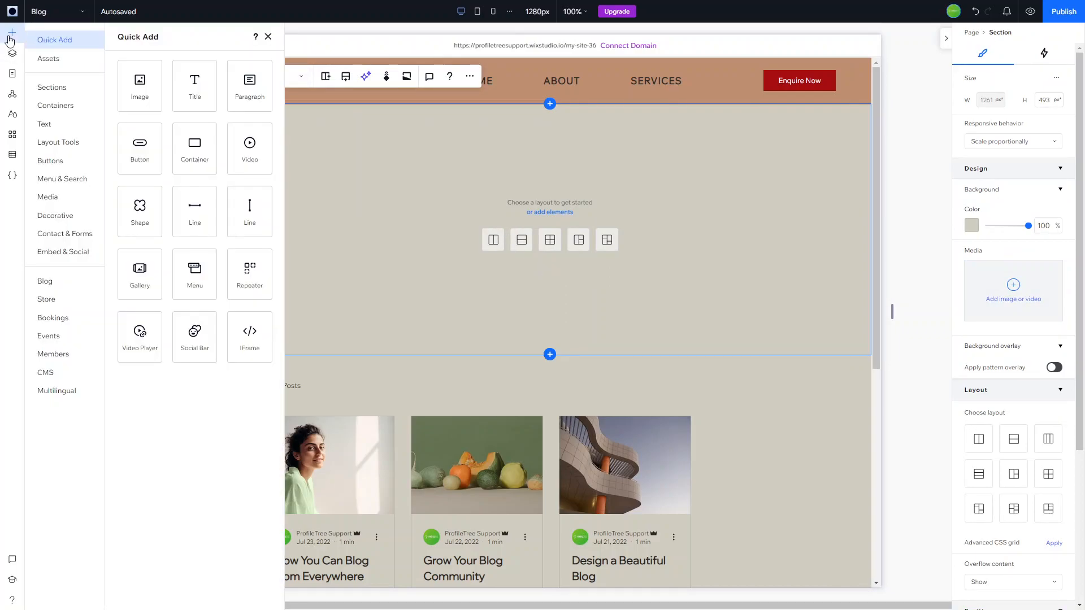
click(55, 92)
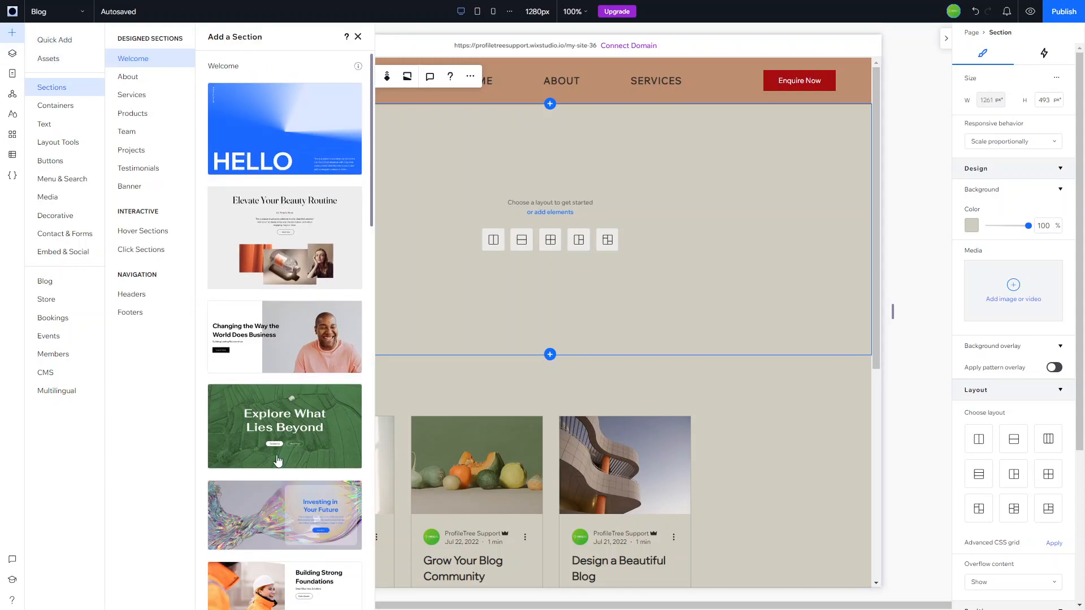
scroll(278, 461, down, 4)
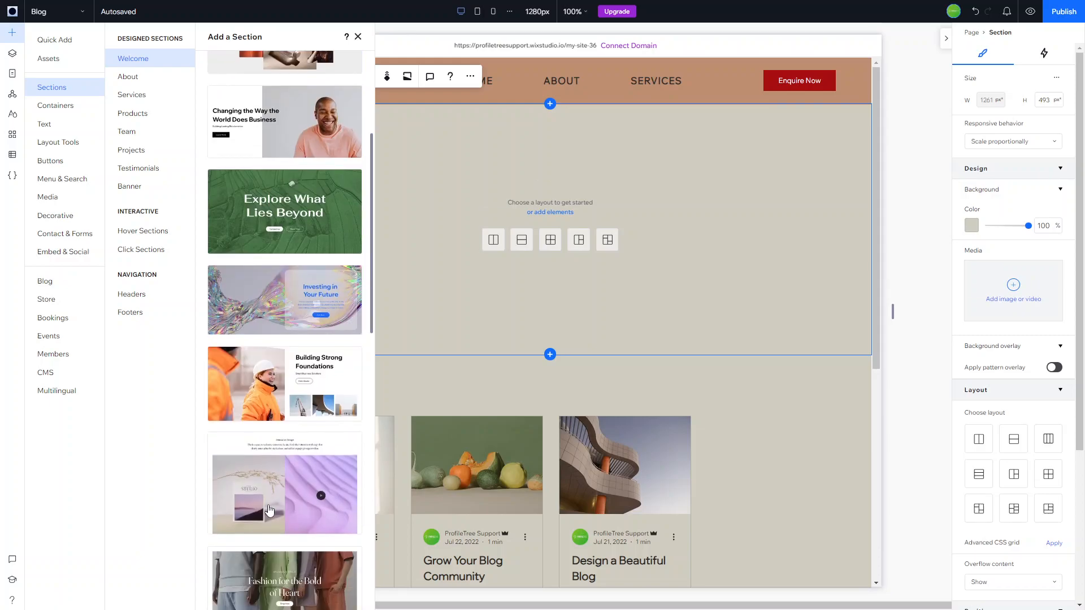
scroll(269, 511, down, 8)
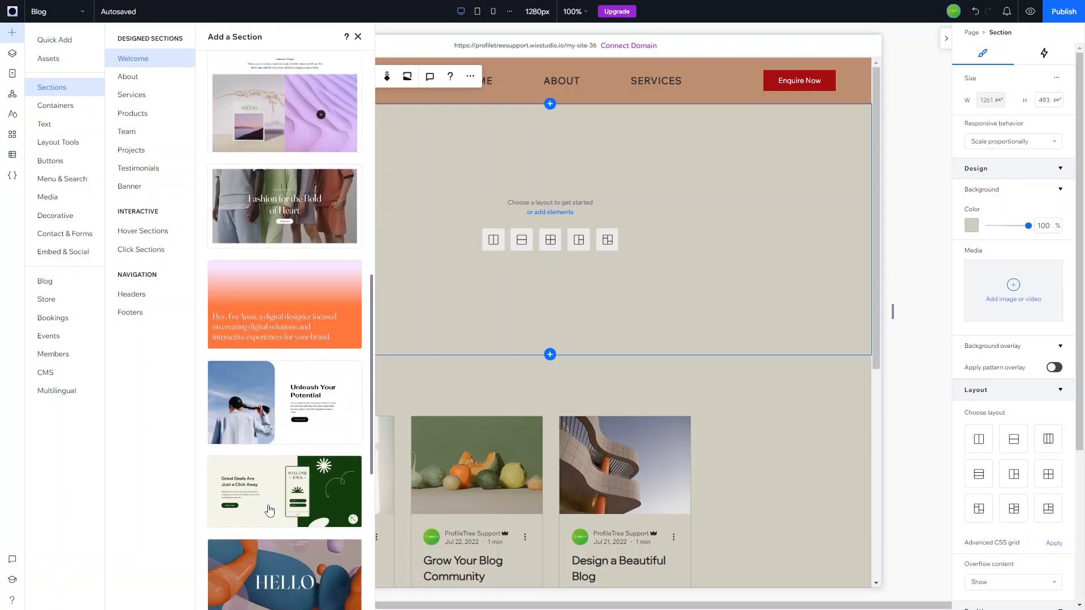
scroll(269, 510, down, 2)
scroll(269, 510, down, 4)
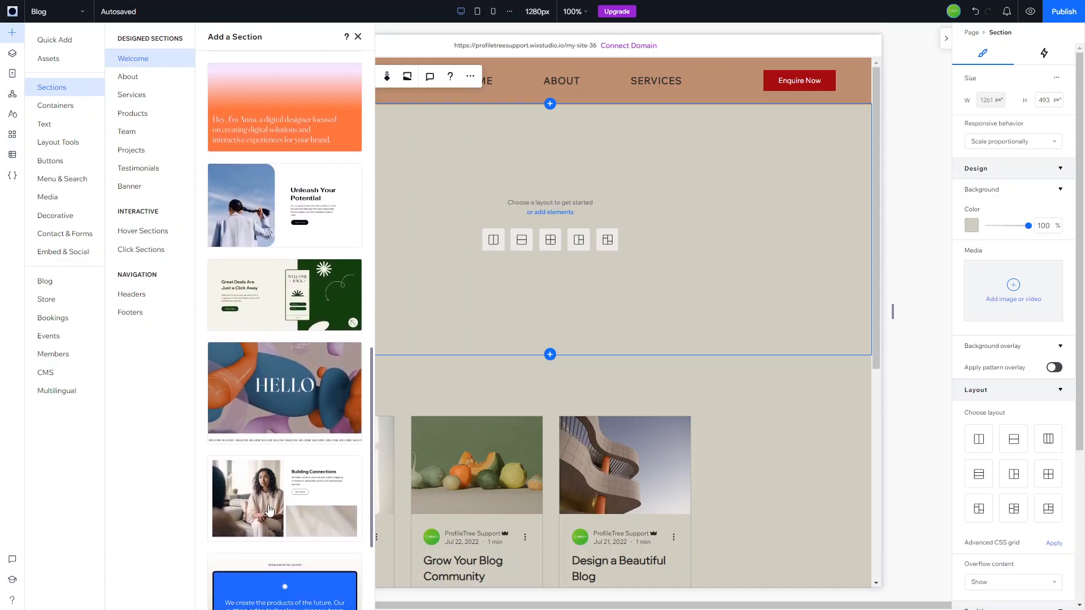
scroll(270, 500, up, 2)
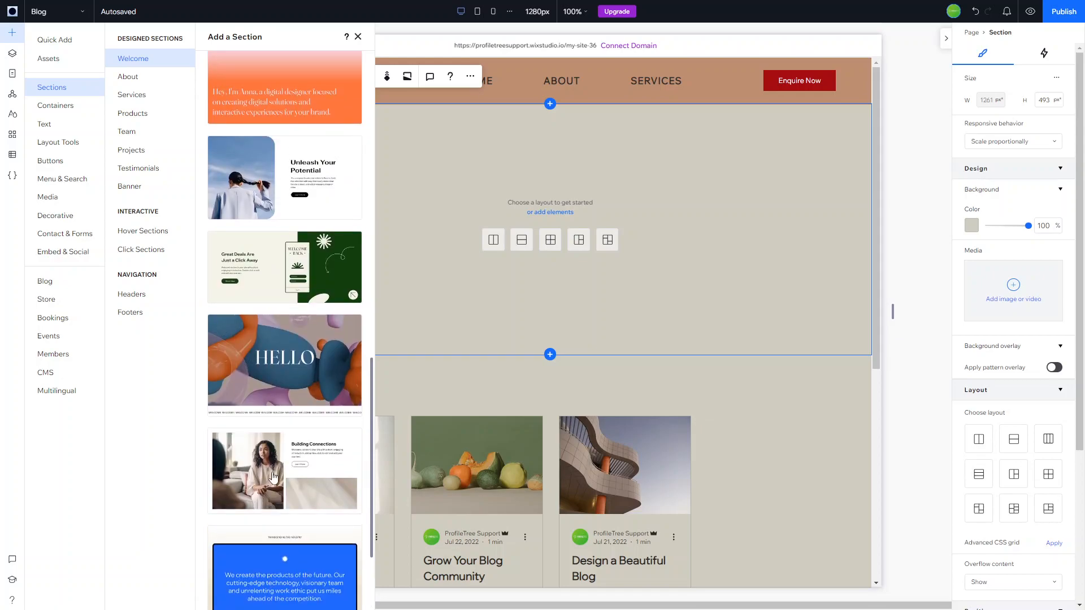
scroll(273, 477, up, 7)
scroll(274, 477, up, 7)
scroll(283, 430, up, 1)
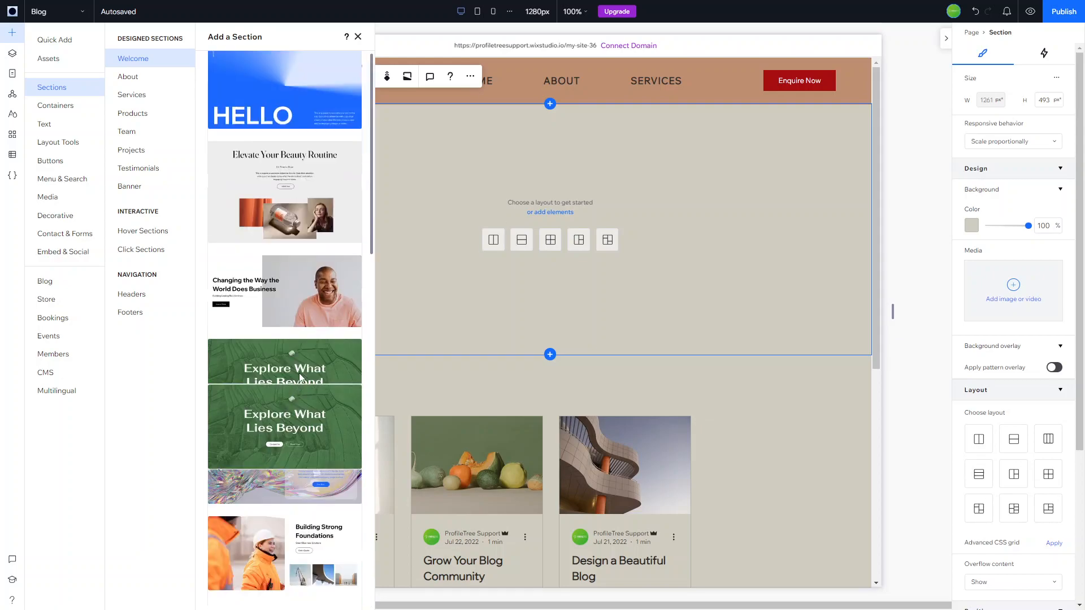
scroll(326, 333, down, 10)
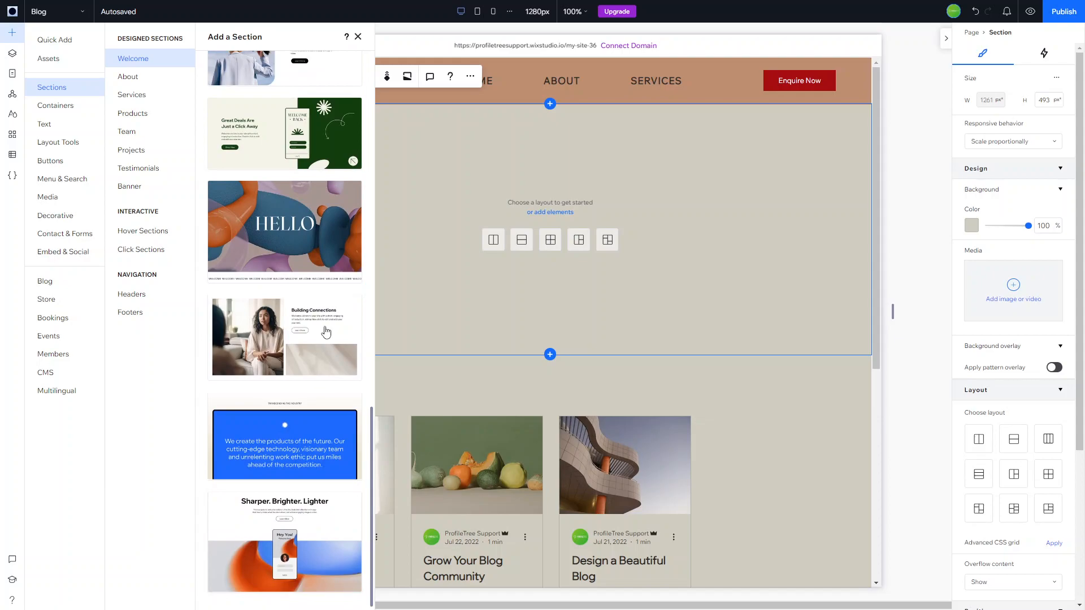
scroll(300, 381, up, 3)
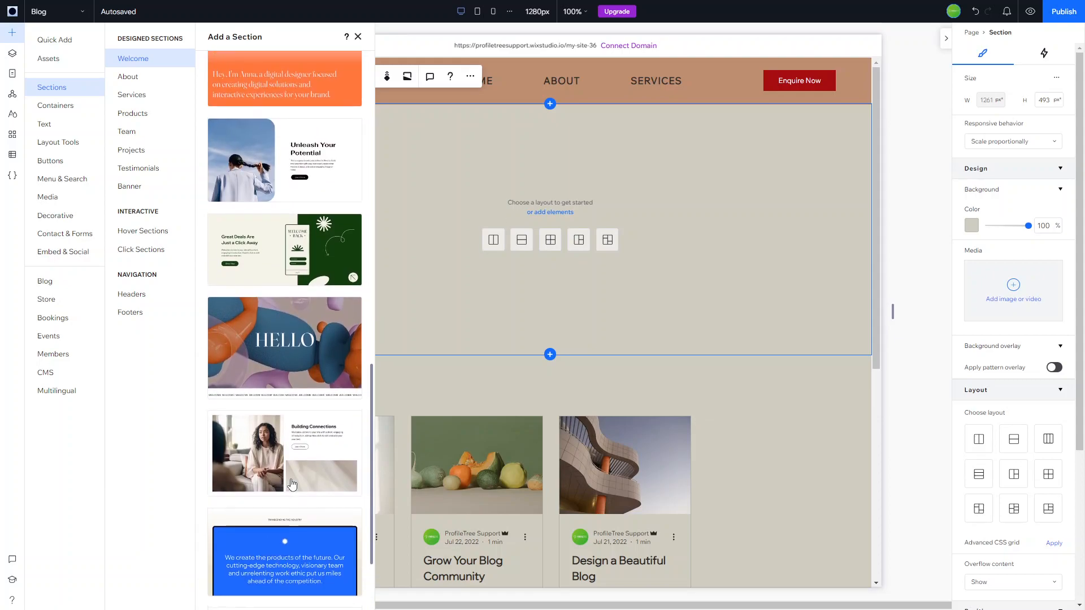
key(Escape)
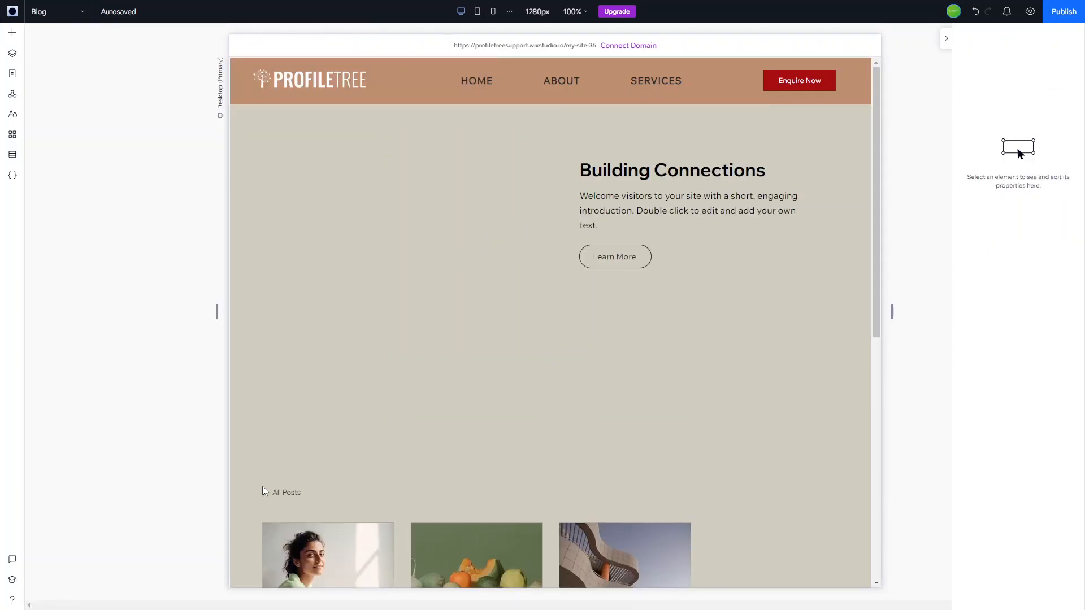
click(664, 459)
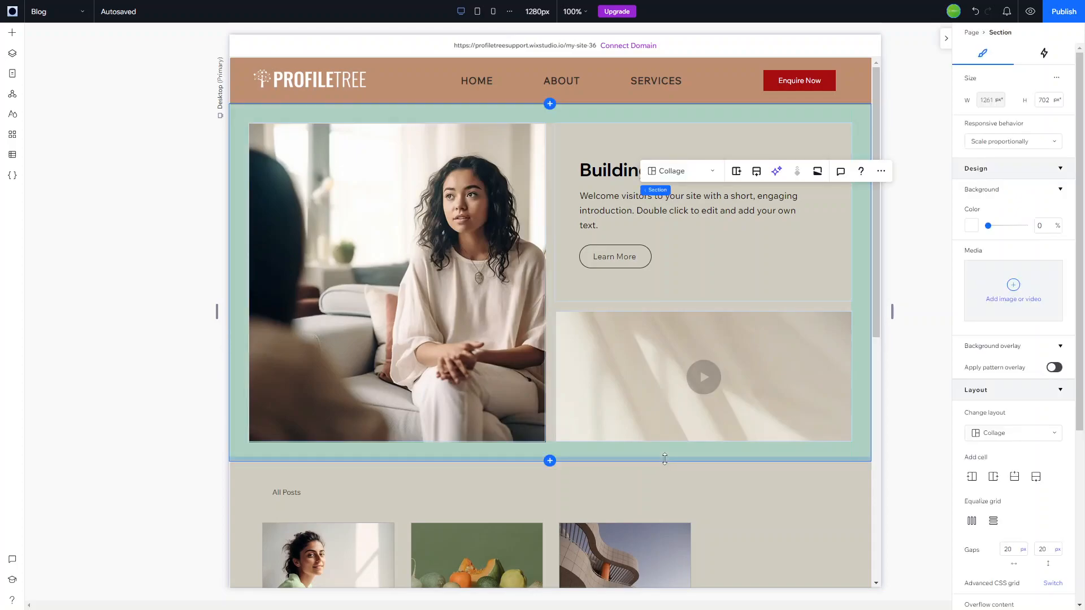
click(549, 460)
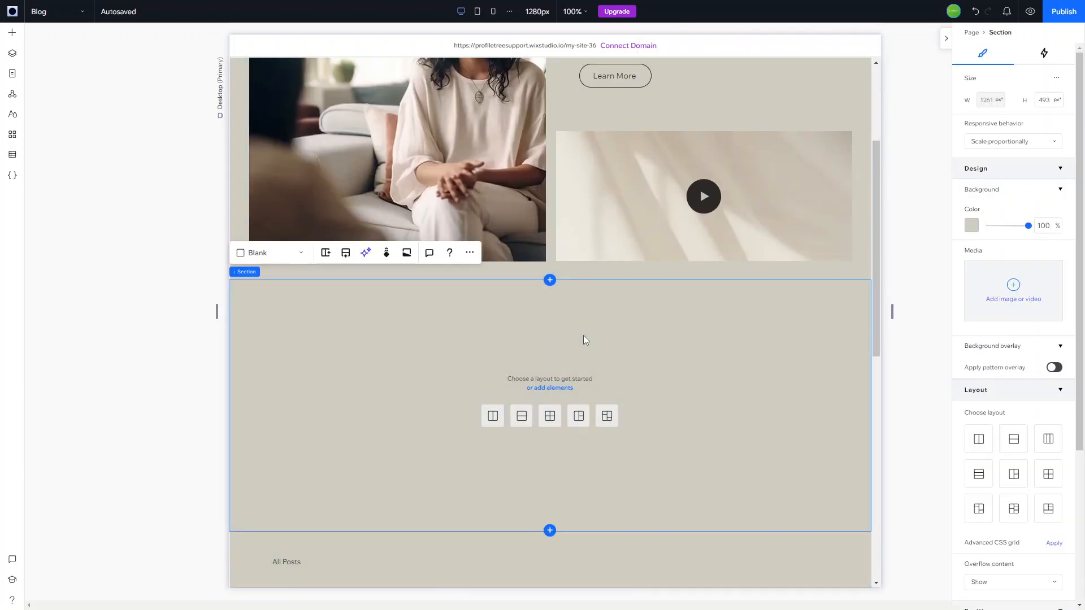
key(Escape)
key(ctrl+z)
scroll(583, 335, up, 3)
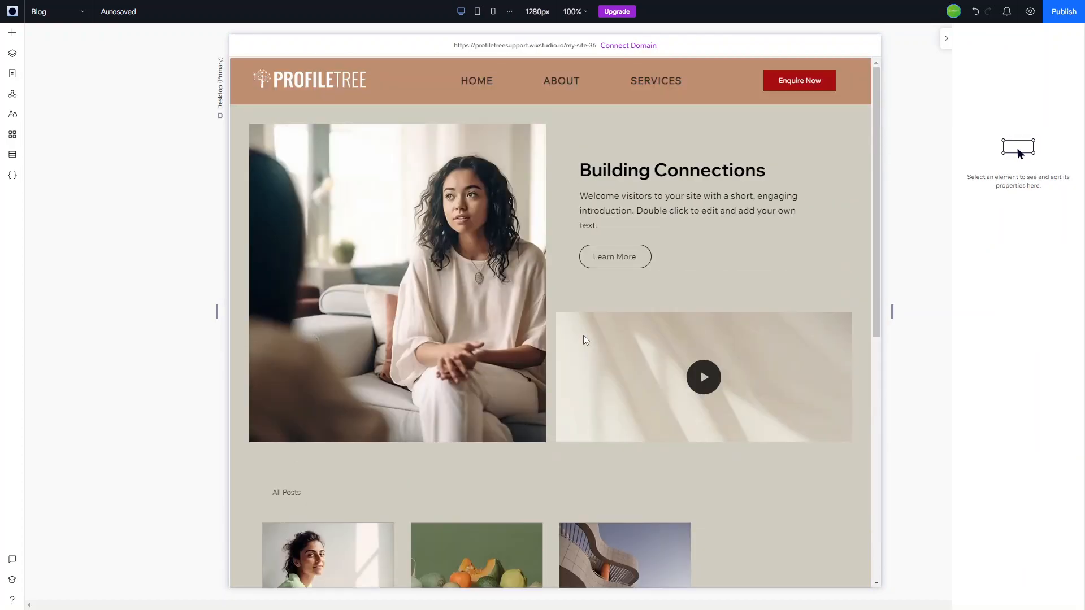
Clear the "Building Connections" heading text in the new section.
click(626, 164)
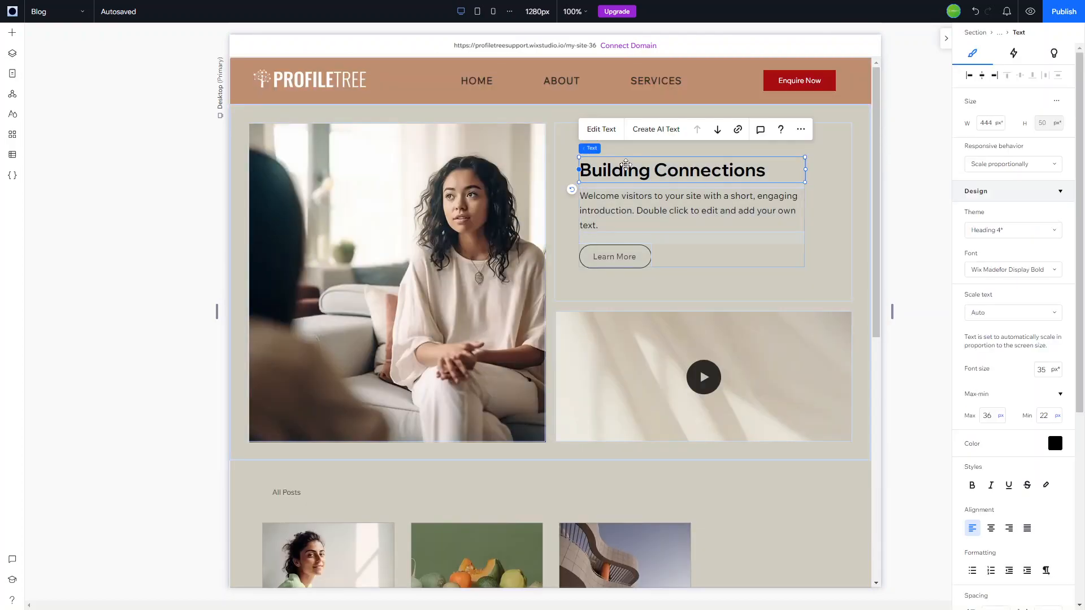
click(602, 133)
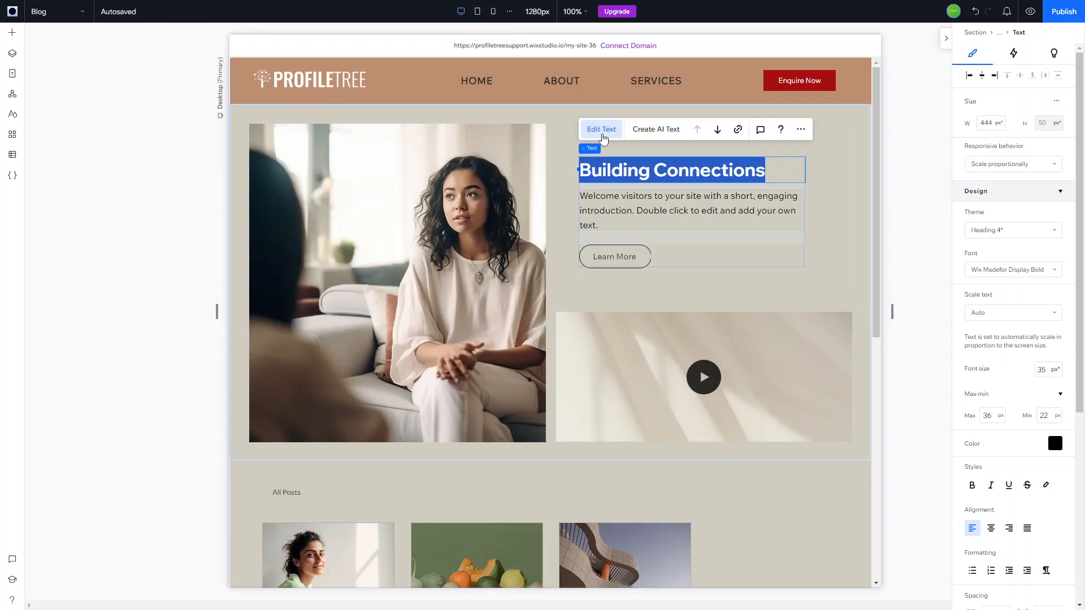
text(Read)
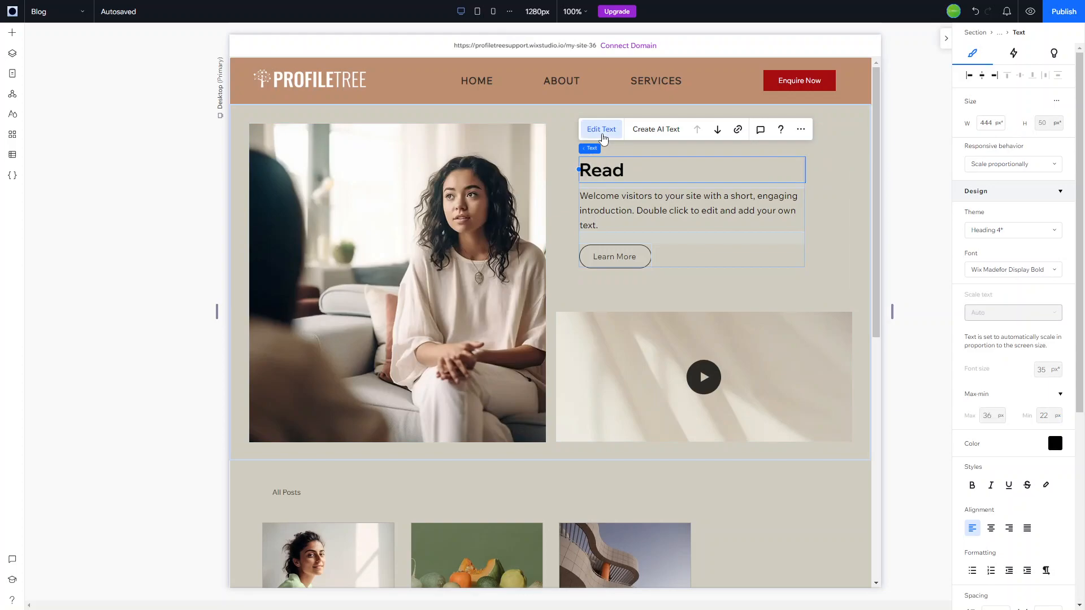
key(ctrl+a)
text(S)
key(BackSpace)
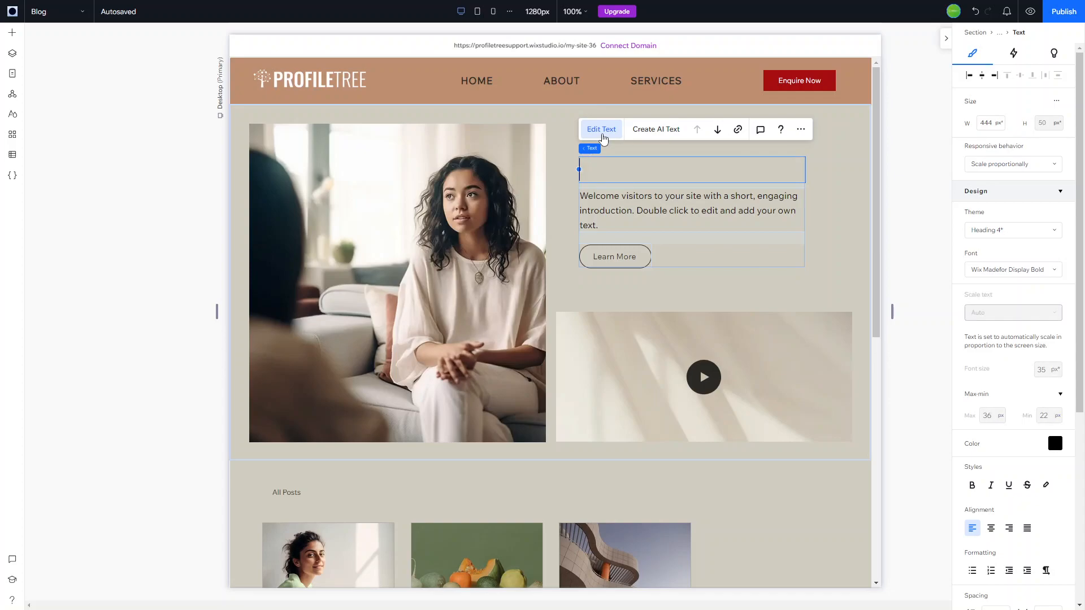
Generate AI title suggestions for the empty heading, using About as the text topic.
click(661, 131)
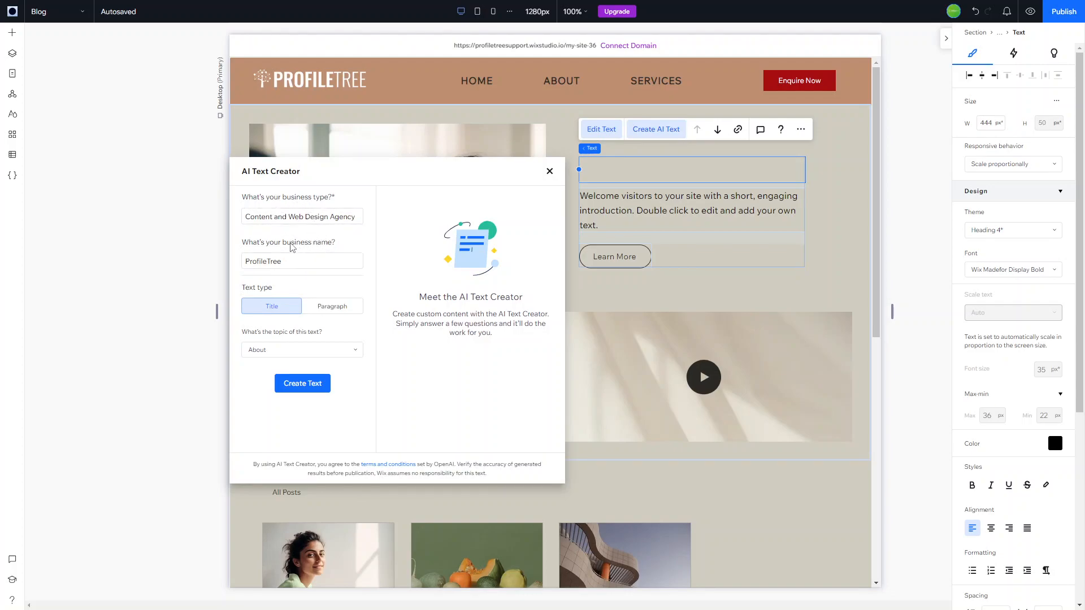
click(289, 351)
click(290, 351)
click(298, 386)
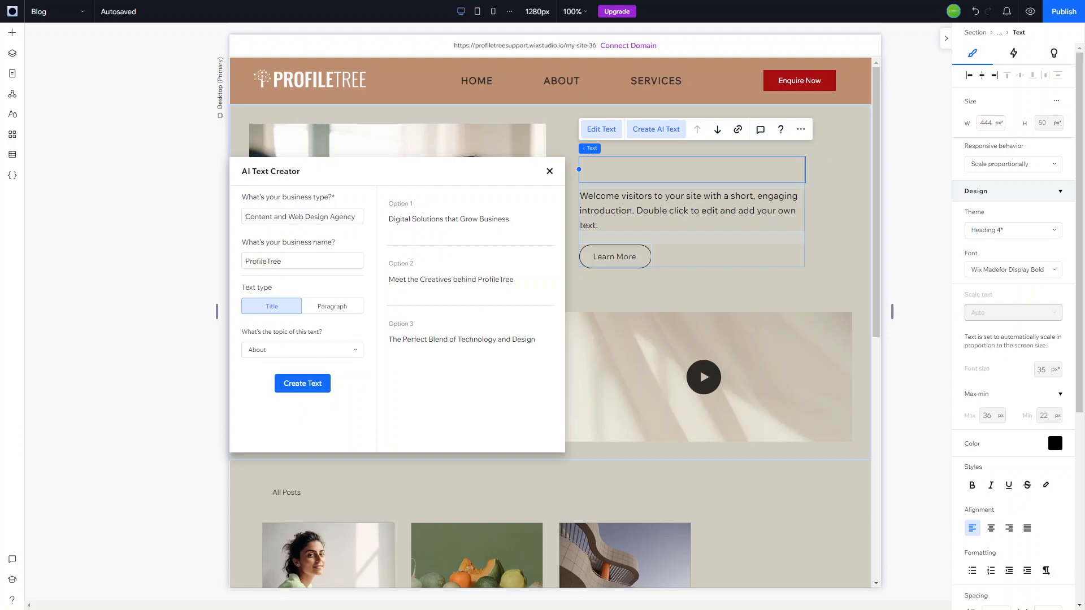
mouse_move(537, 238)
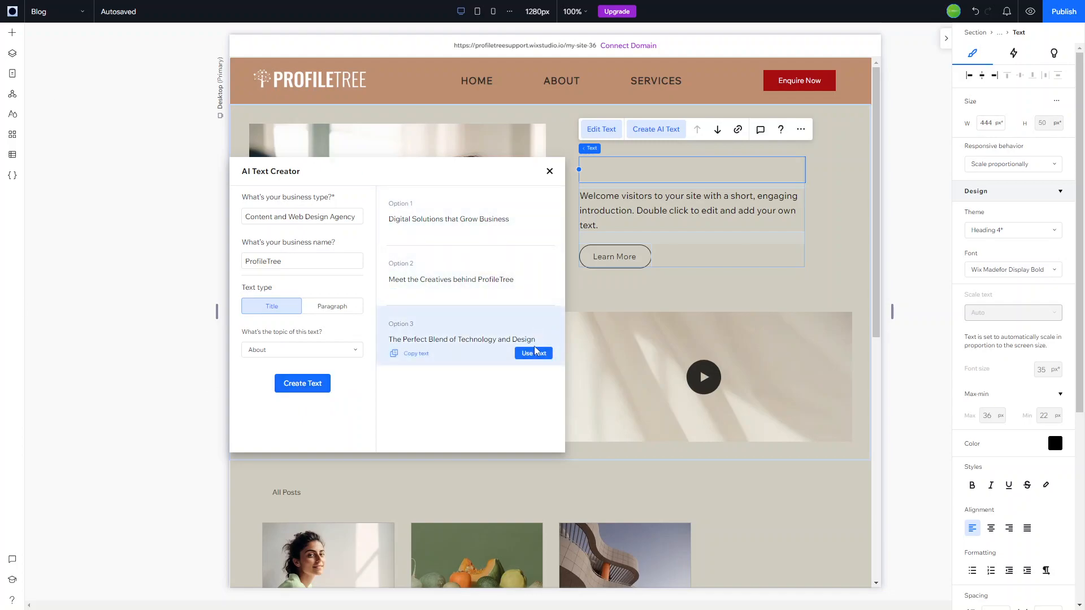
Fill the empty heading with the AI suggestion "The Perfect Blend of Technology and Design".
click(534, 354)
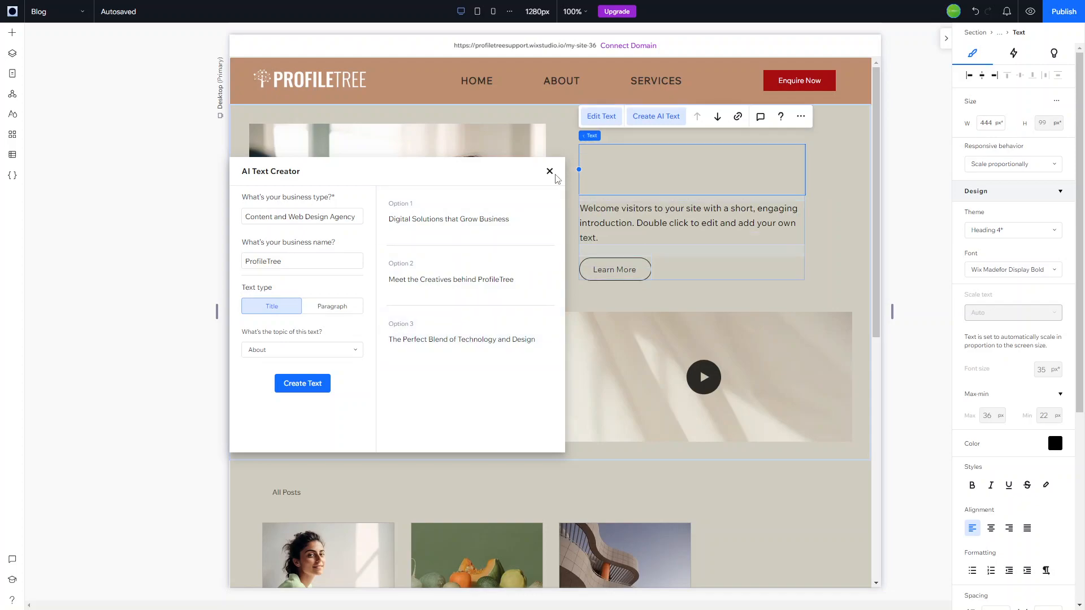
click(409, 353)
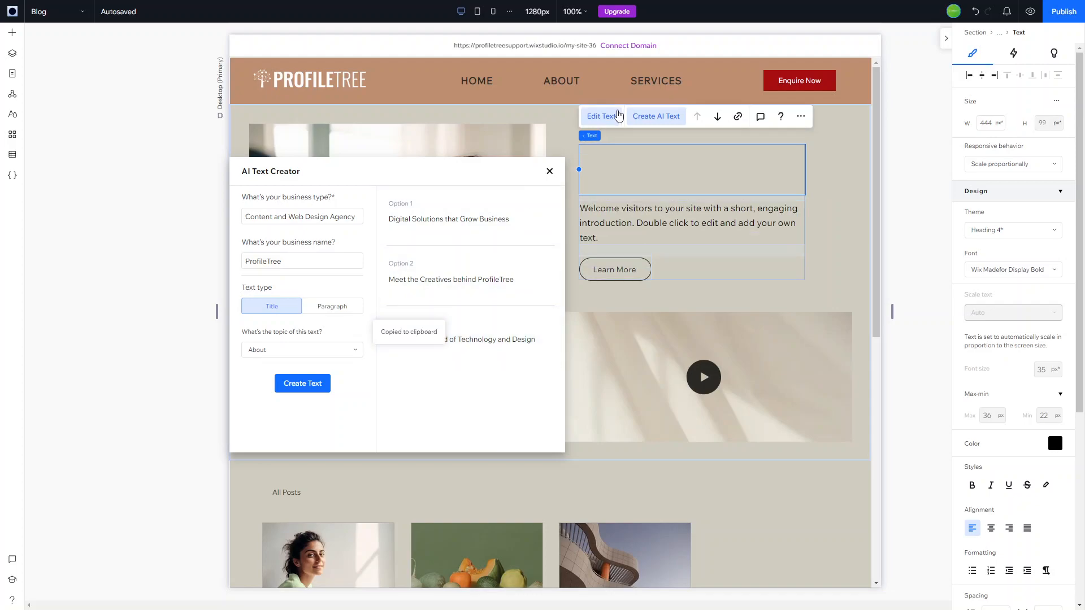
click(549, 171)
double_click(616, 169)
key(ctrl+v)
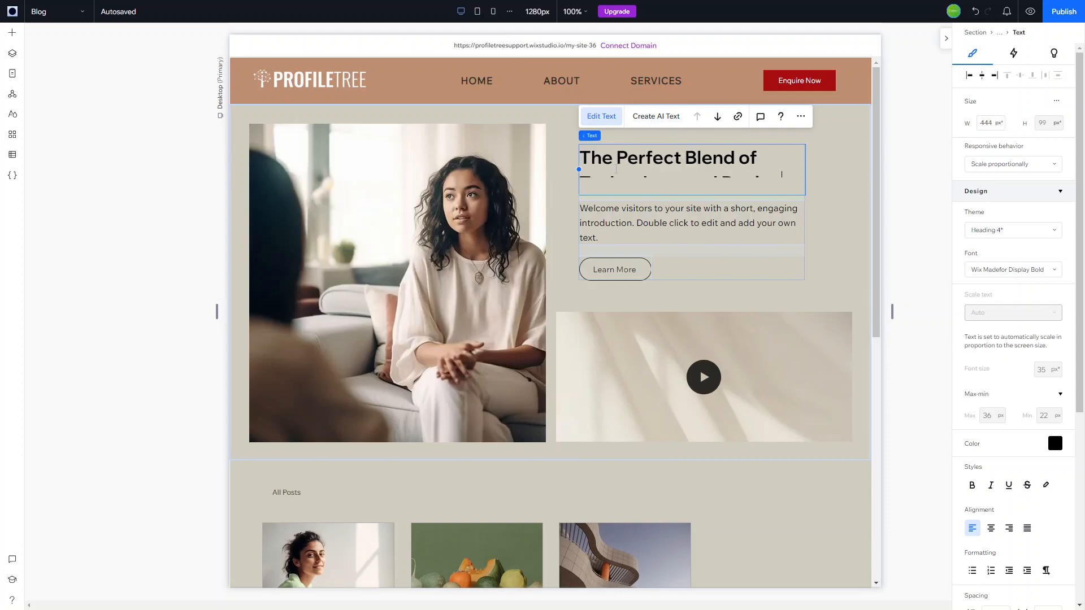
click(644, 220)
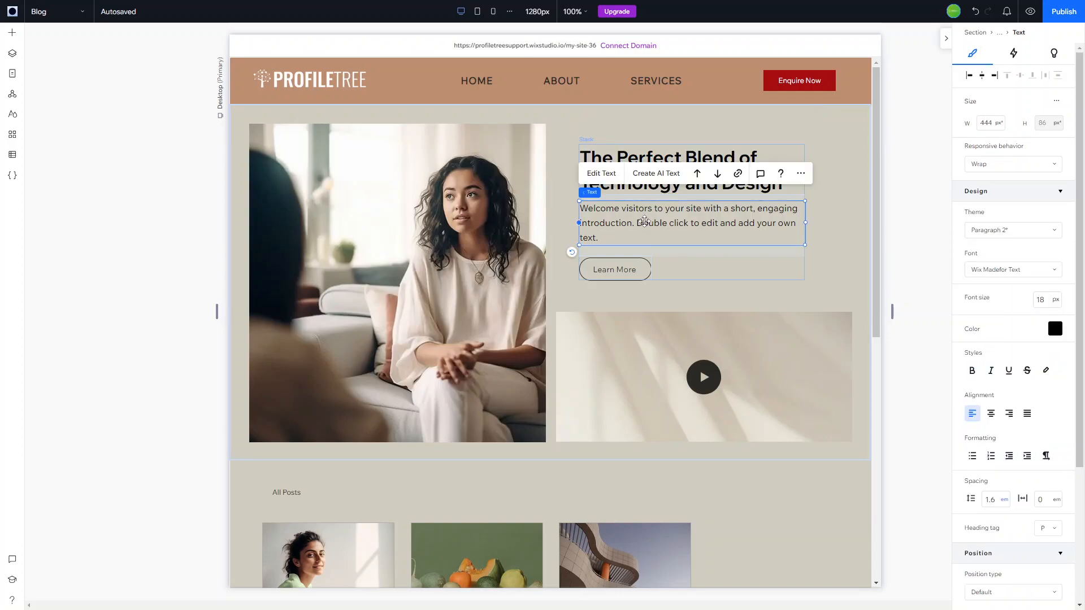
click(602, 173)
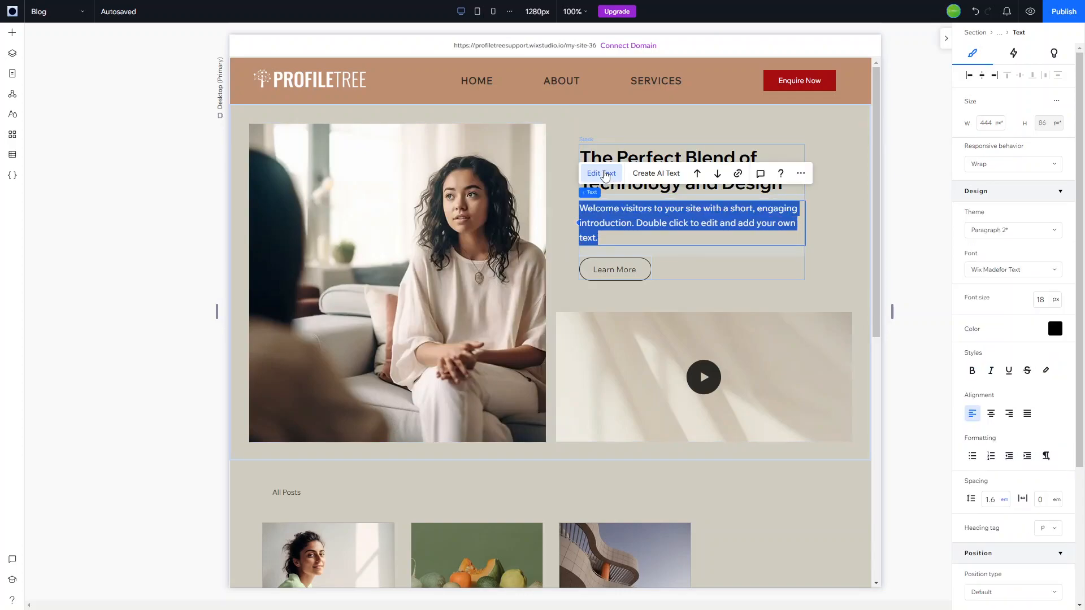
click(599, 371)
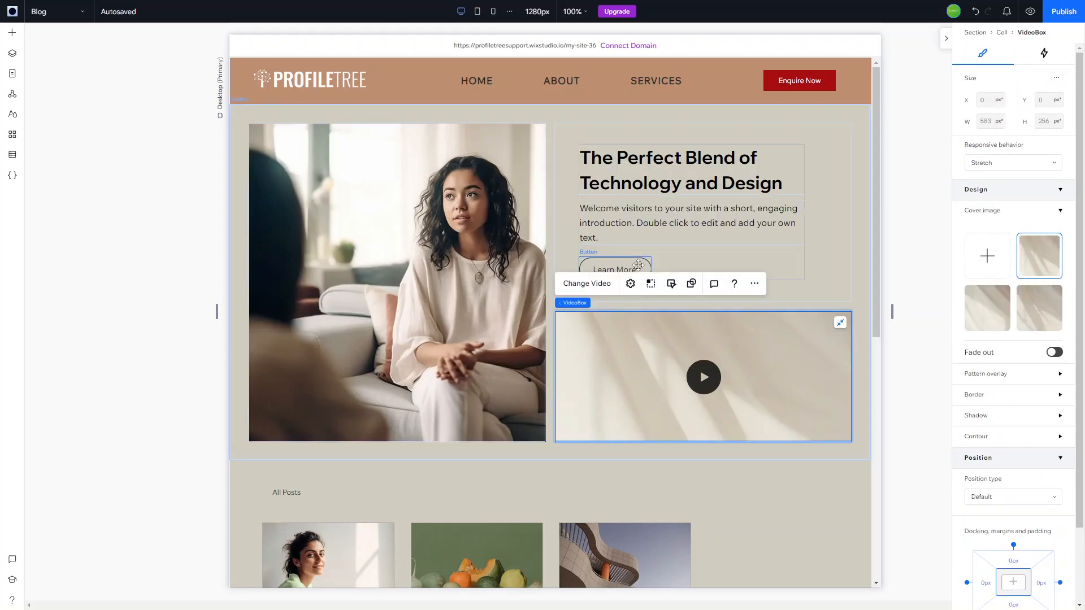
Delete the Learn More button beneath the welcome paragraph in the intro section.
click(638, 266)
key(Delete)
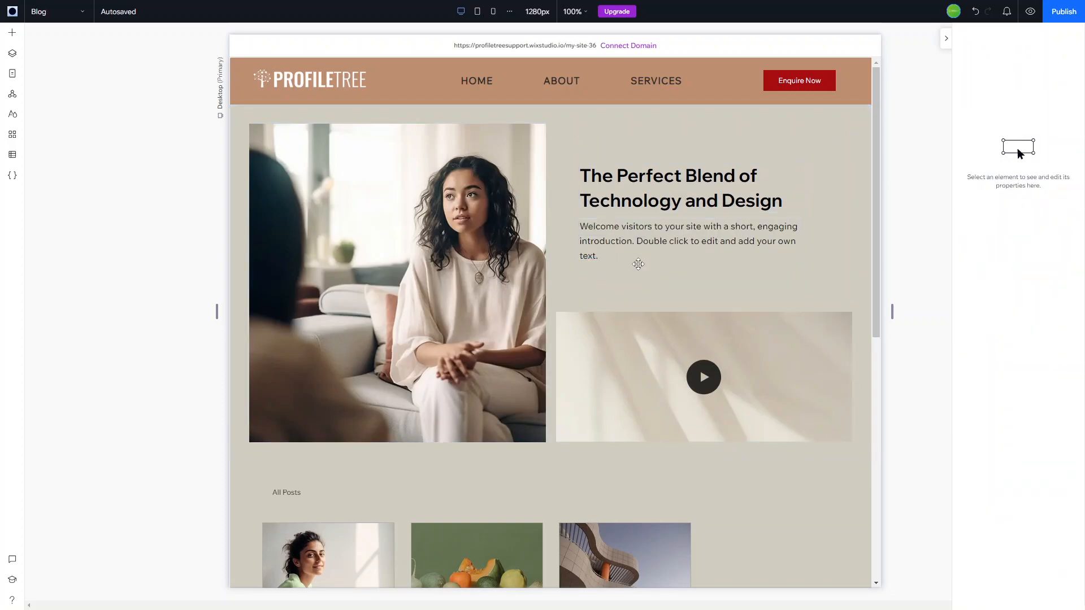
View the Media from Wix videos offered as replacements for the intro section's video, leaving the current video in place.
click(487, 215)
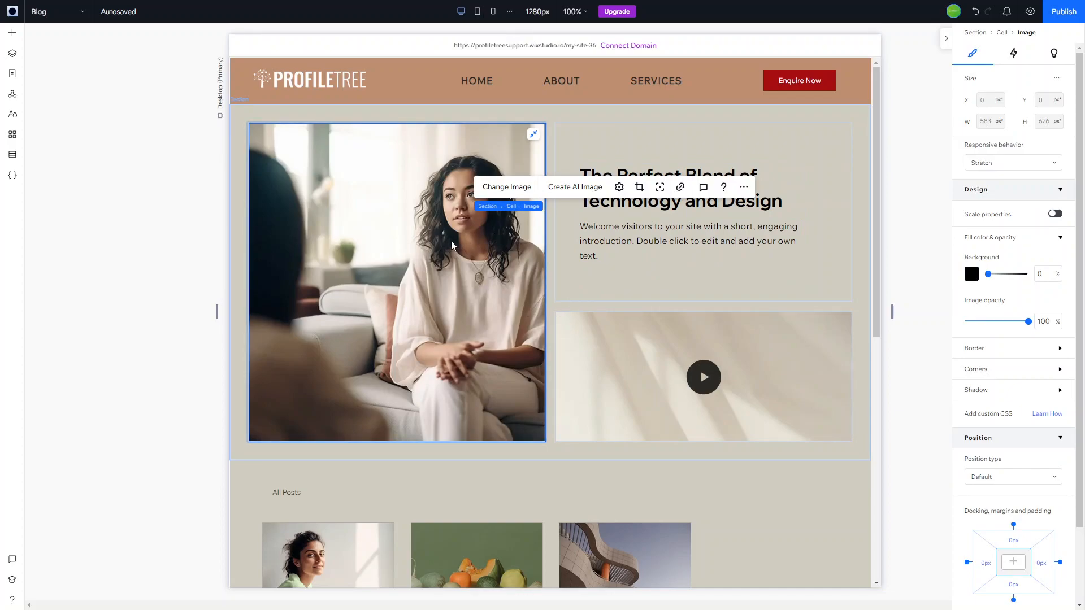
click(646, 344)
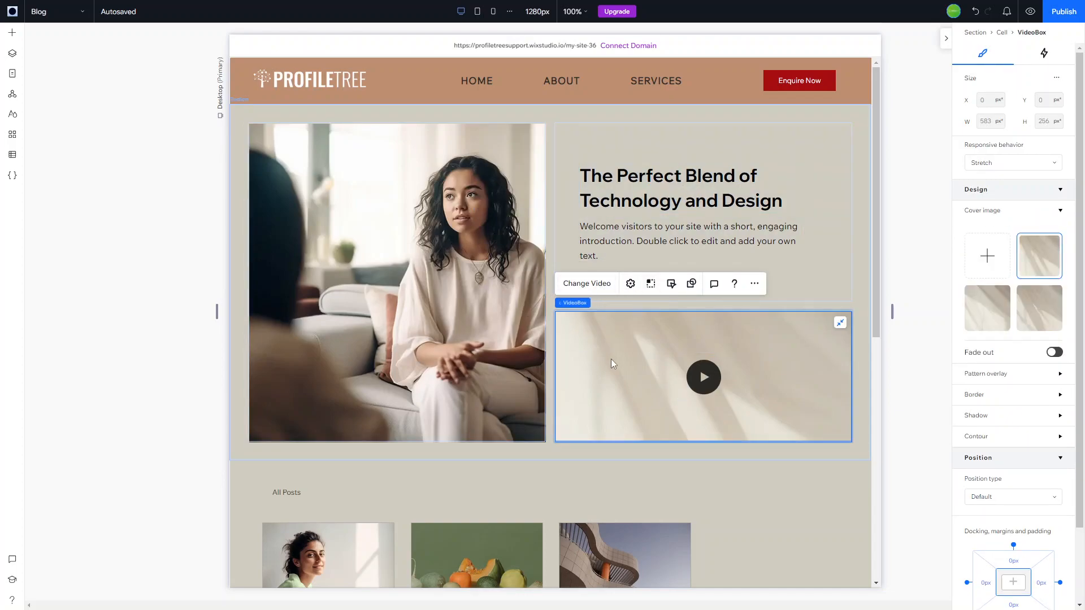
click(587, 283)
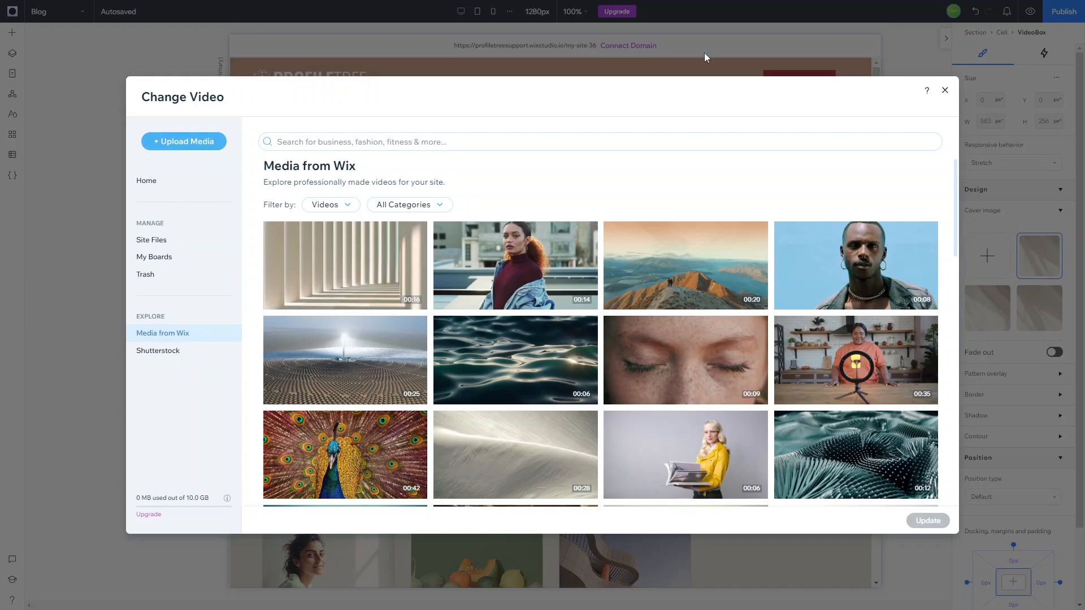
click(945, 90)
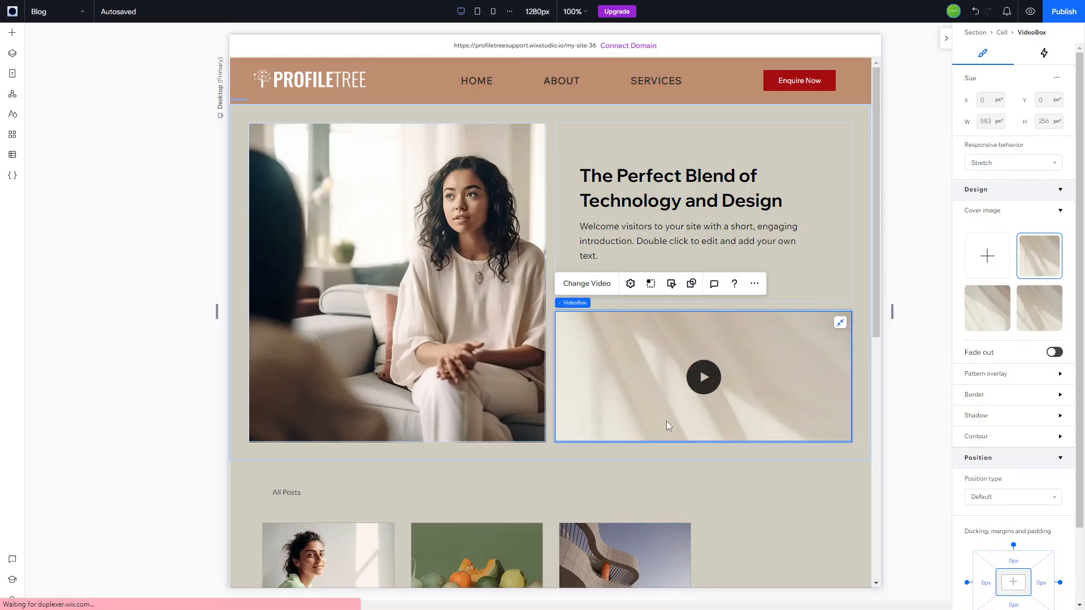
Examine how the intro section and blog posts are laid out on the Blog page at desktop and mobile sizes.
scroll(666, 422, down, 4)
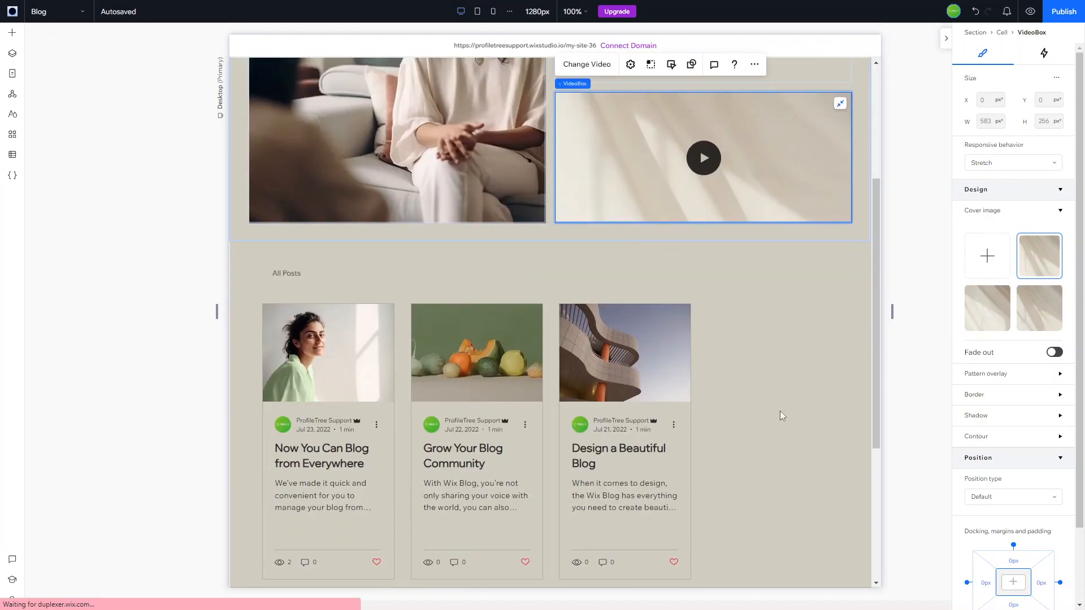
scroll(775, 350, up, 4)
scroll(772, 277, down, 8)
scroll(772, 277, up, 5)
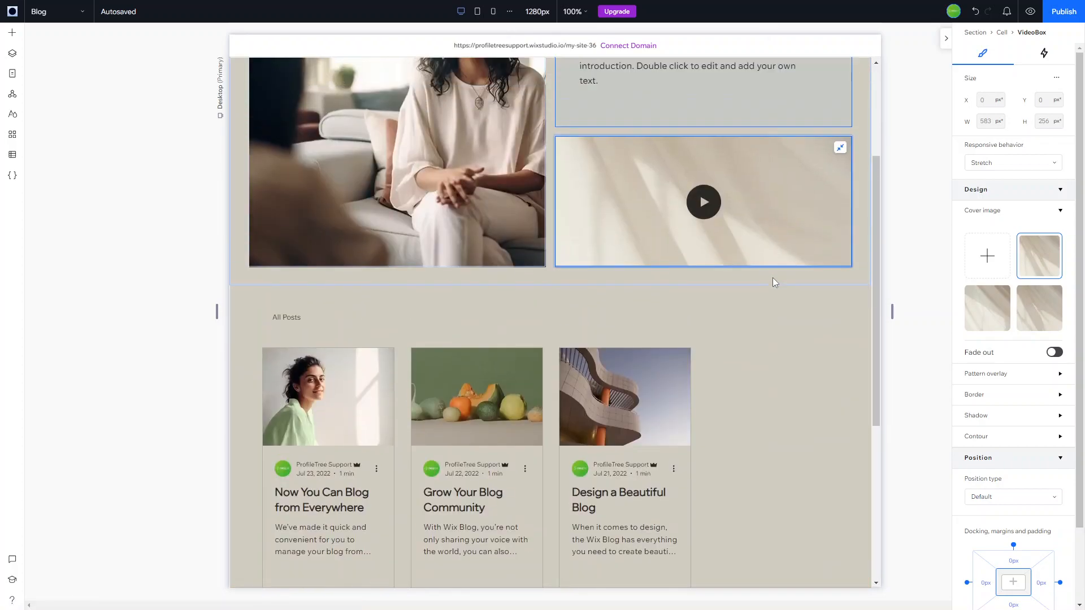
scroll(772, 282, up, 1)
click(493, 12)
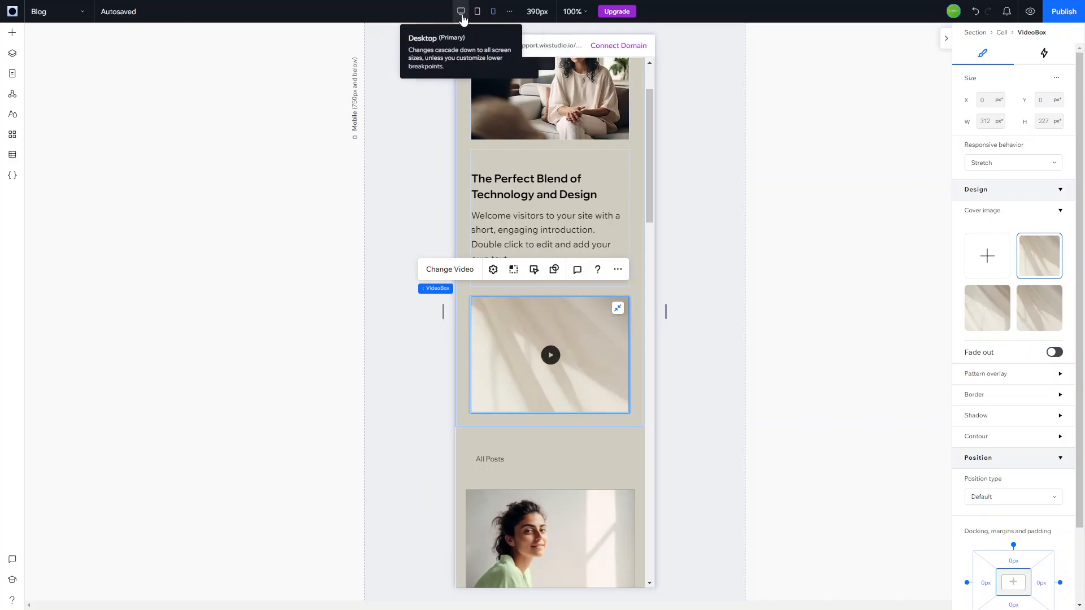
click(461, 11)
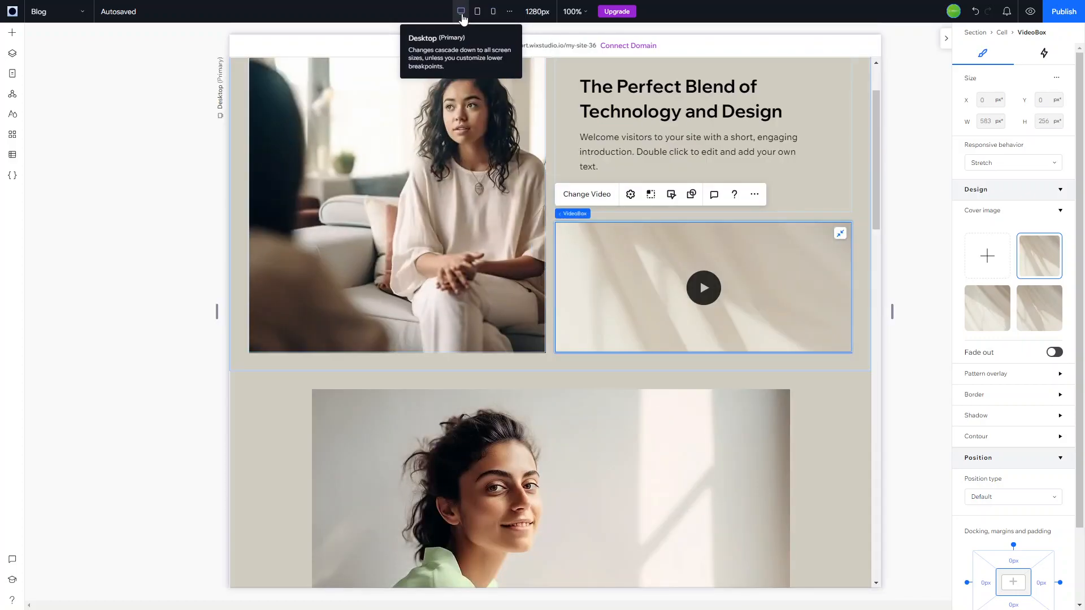
scroll(520, 385, down, 6)
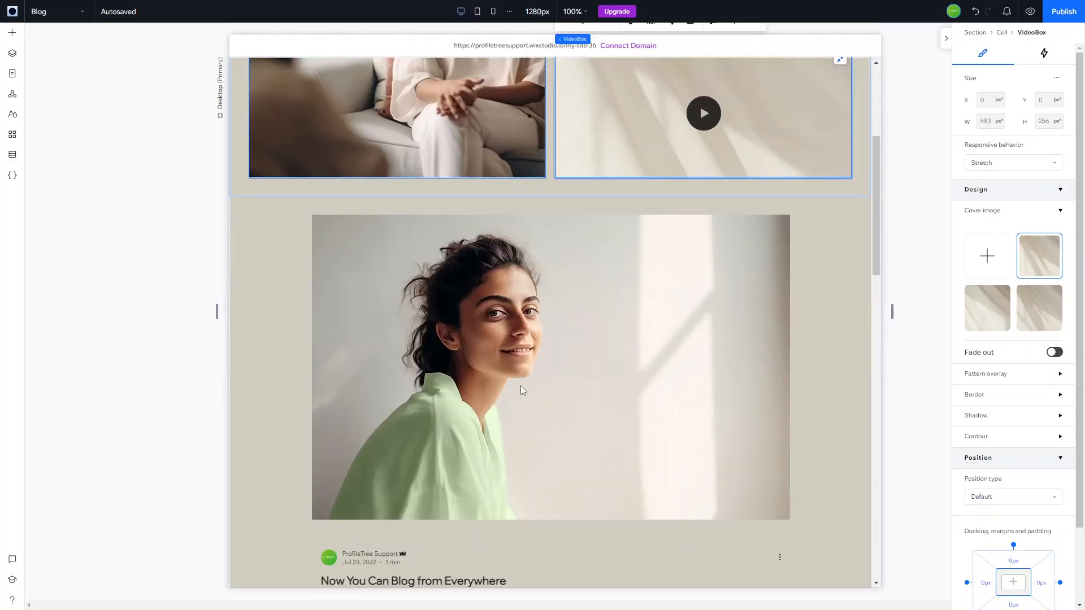
scroll(521, 385, up, 8)
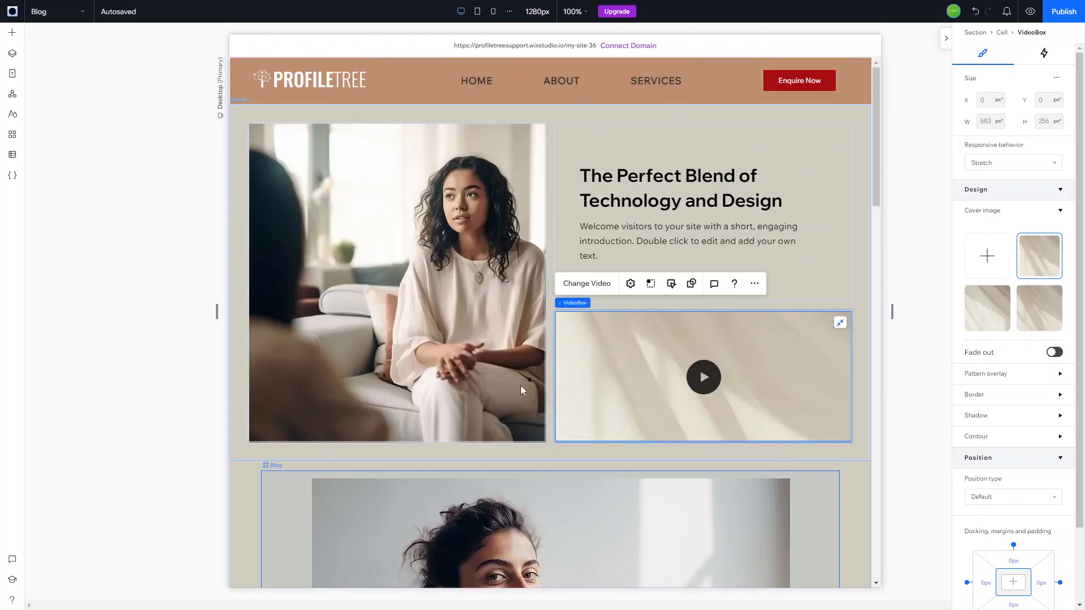
scroll(520, 385, down, 3)
Open post management for the blog feed and start a new blog post from the Posts page.
click(654, 353)
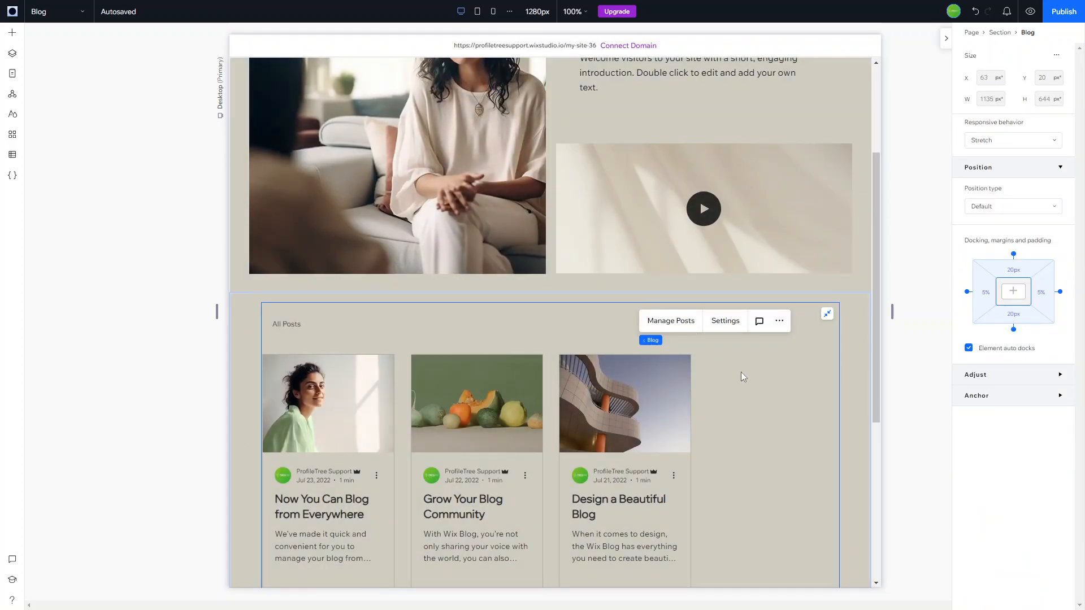
click(661, 321)
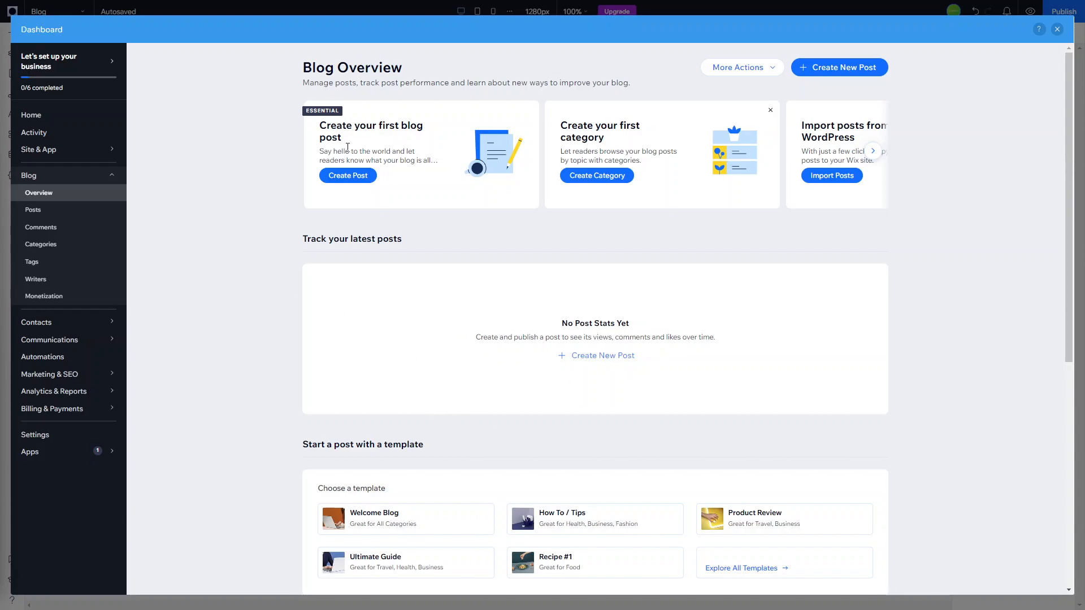
click(33, 210)
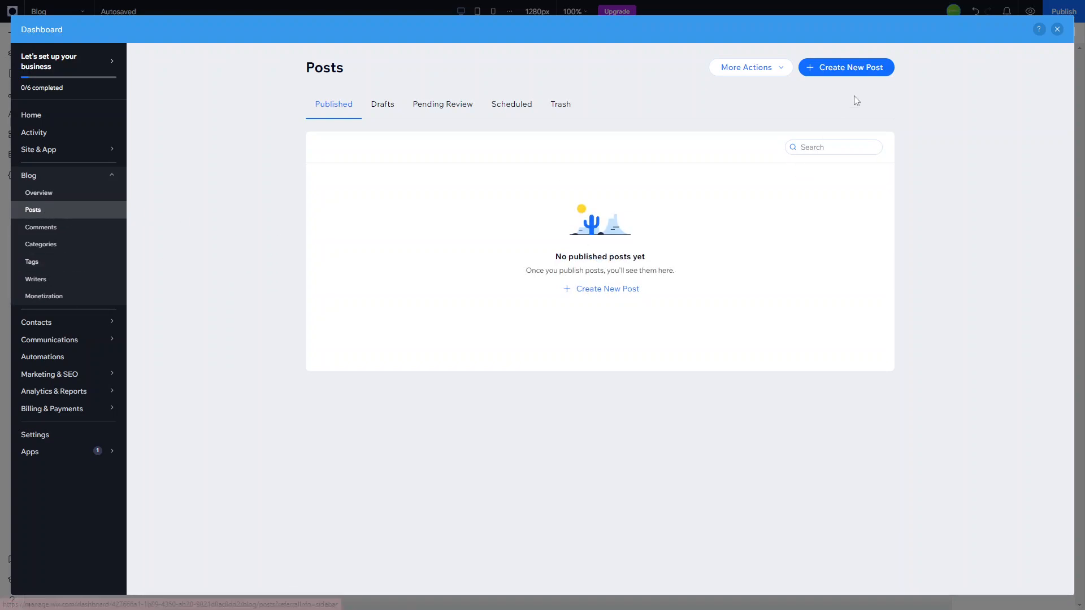
click(856, 68)
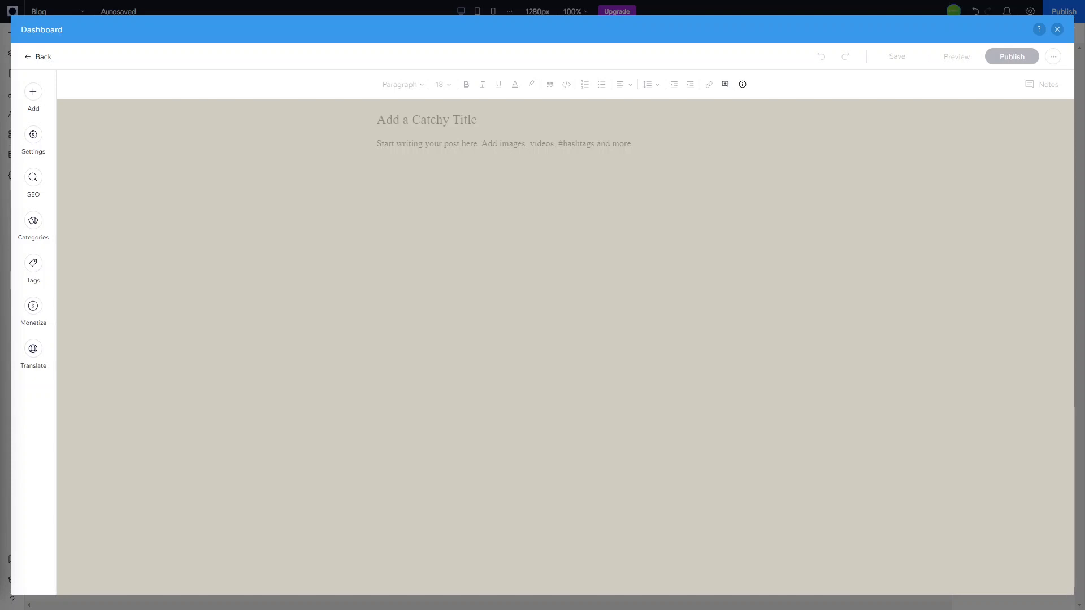
Title the post "Website Domain Authority: Unveiling the 4 Ultimate Powerhouse Strategies" and paste the copied article as its body.
click(435, 120)
key(ctrl+v)
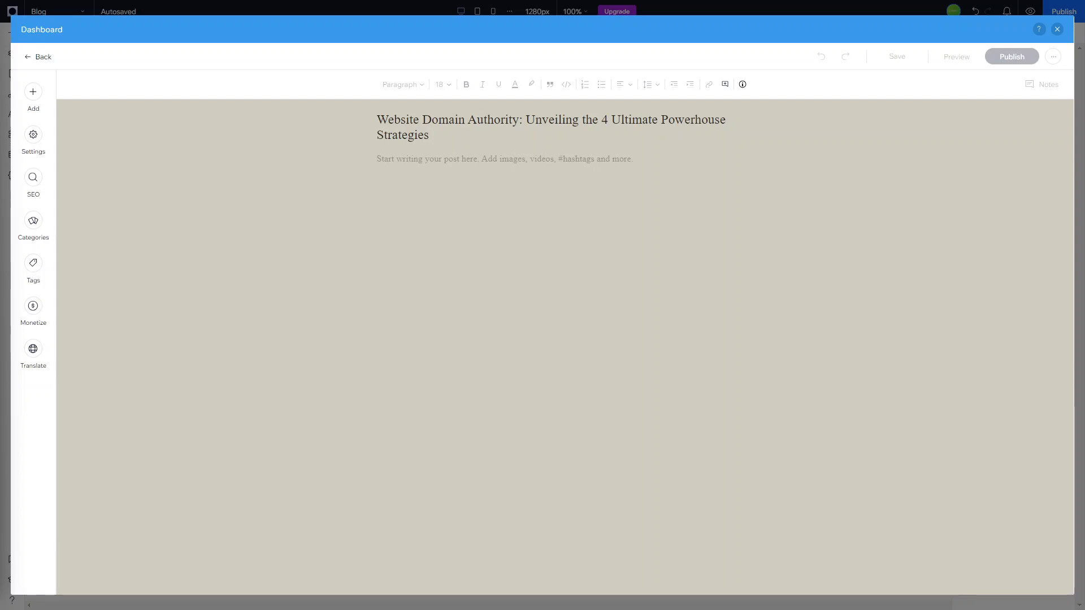
click(414, 161)
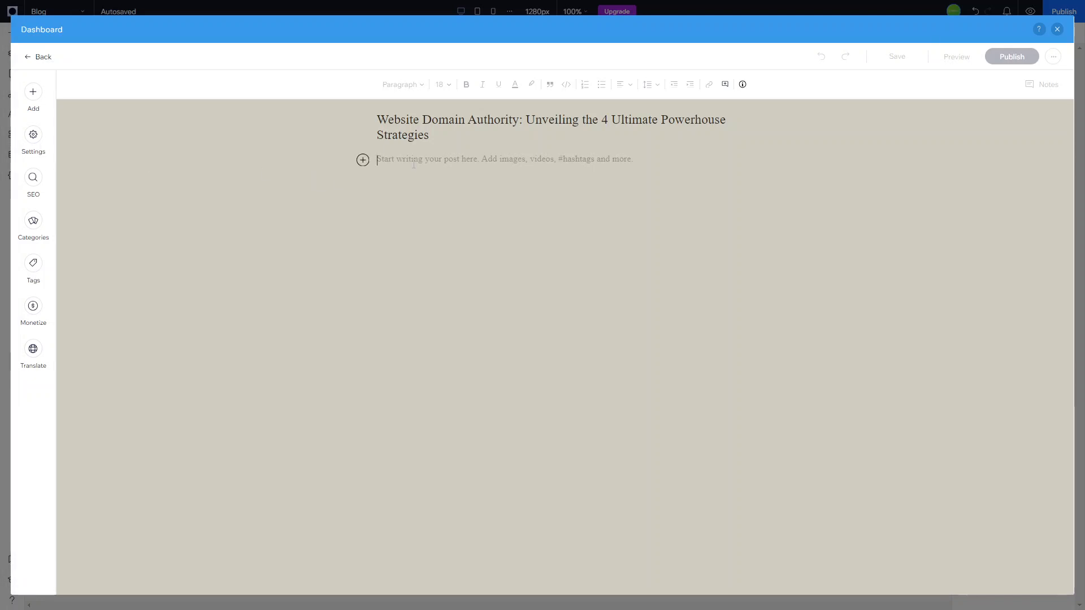
key(ctrl+v)
scroll(502, 369, up, 20)
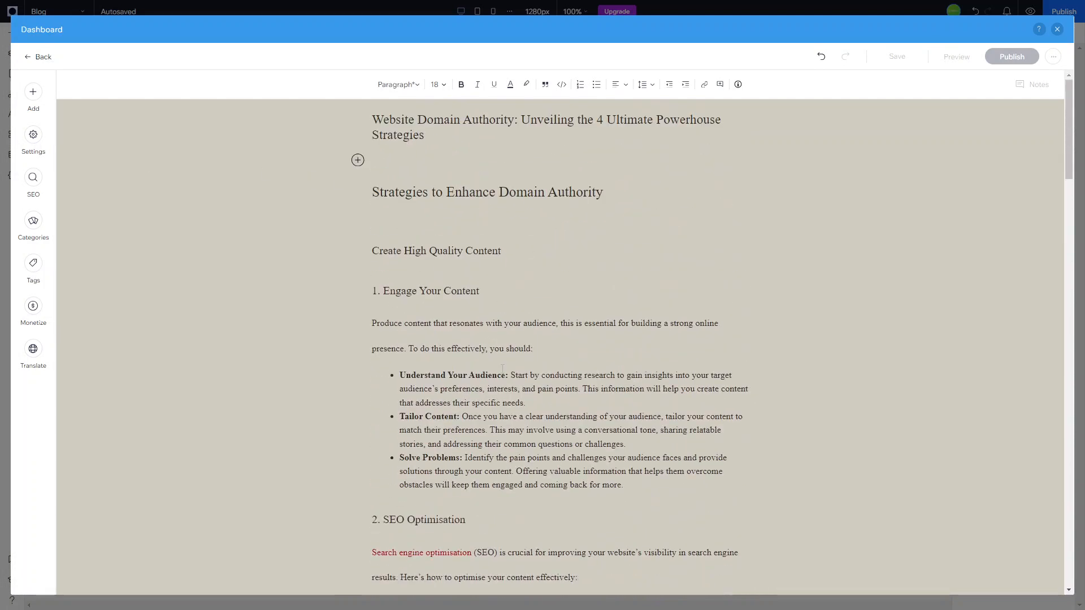
Make the "Create High Quality Content" line a Heading 2, keeping the heading above it as "Strategies to Enhance Domain Authority".
click(380, 191)
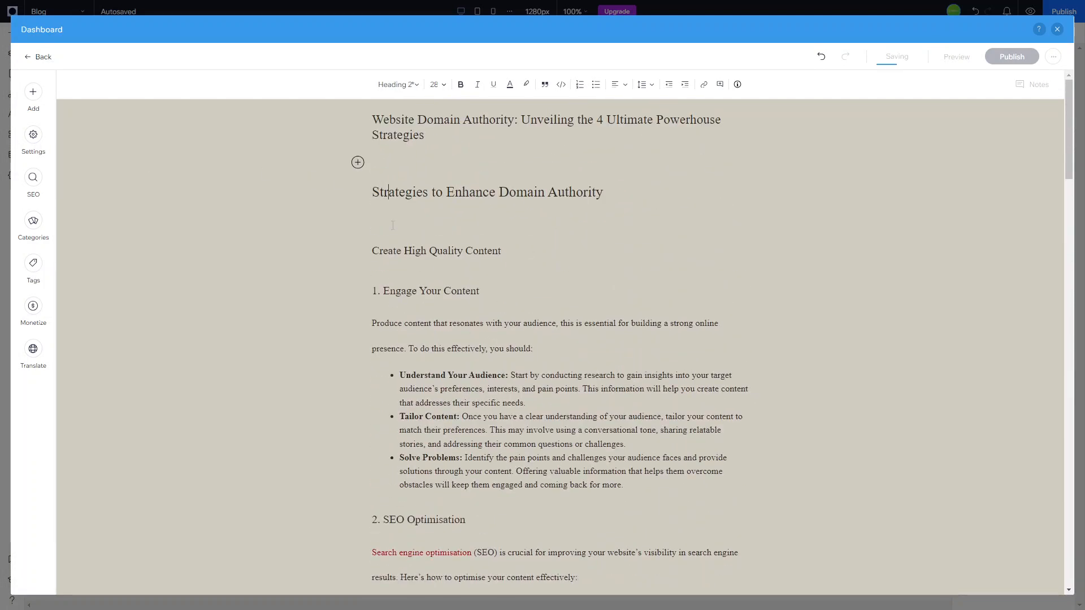
drag(393, 226, 417, 166)
double_click(413, 252)
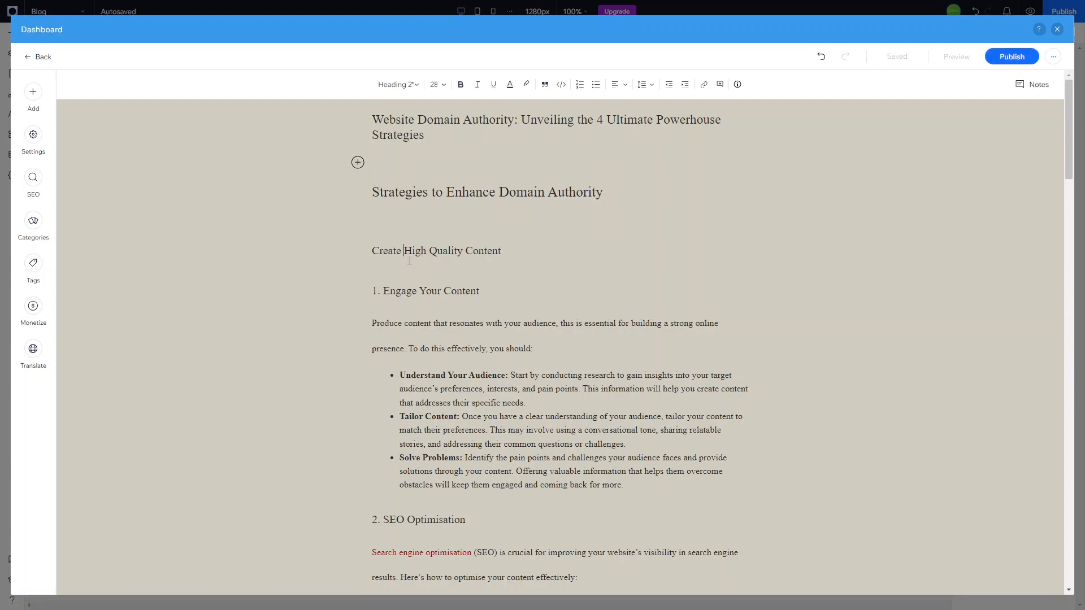
click(404, 252)
key(BackSpace)
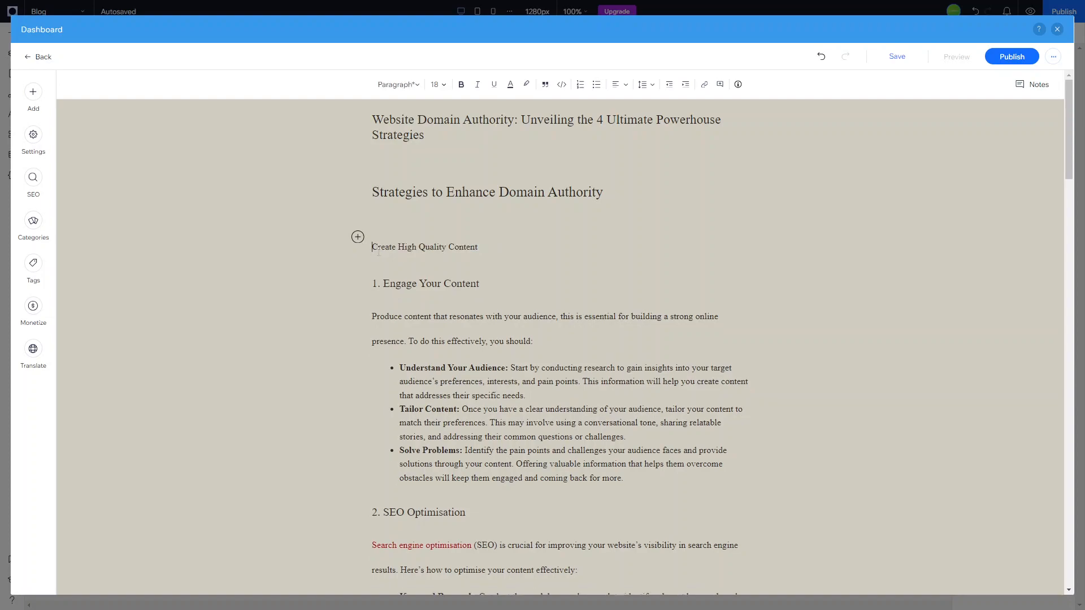
key(BackSpace)
key(BackSpace)
key(Return)
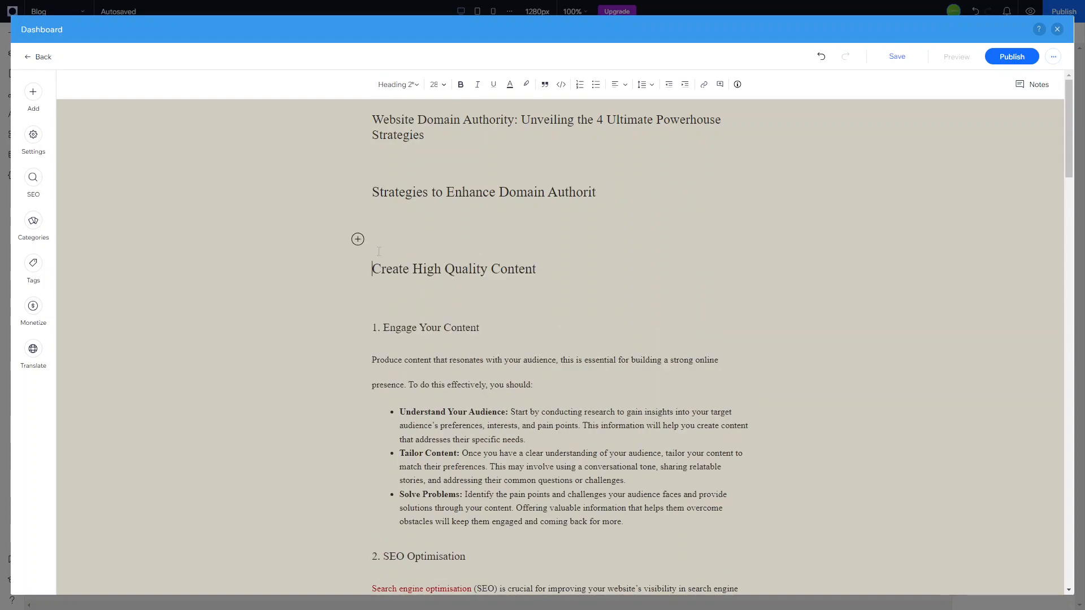
click(607, 205)
text(y)
key(ctrl+a)
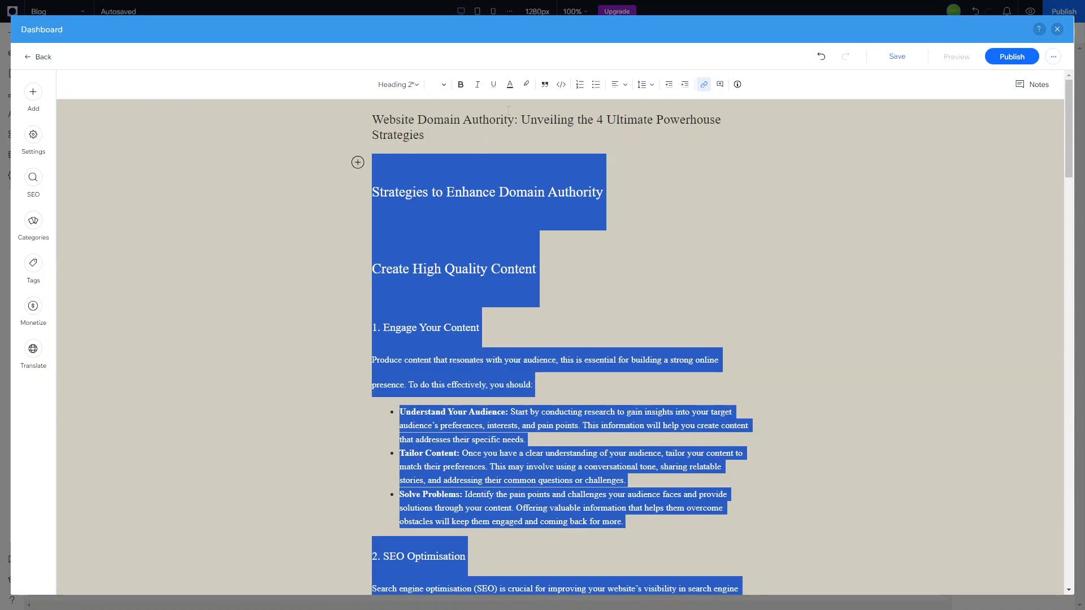
click(444, 84)
click(282, 318)
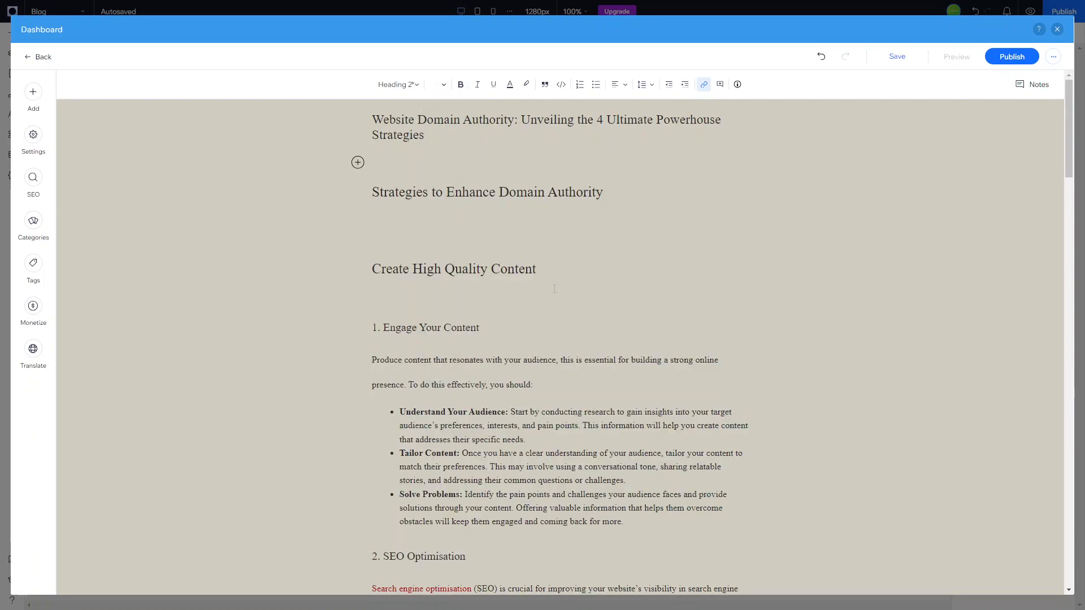
Copy the article's closing paragraph about boosting Website Domain Authority, at the end of the post.
scroll(552, 288, down, 8)
scroll(552, 288, down, 15)
scroll(552, 288, up, 15)
scroll(552, 288, down, 20)
scroll(599, 509, down, 15)
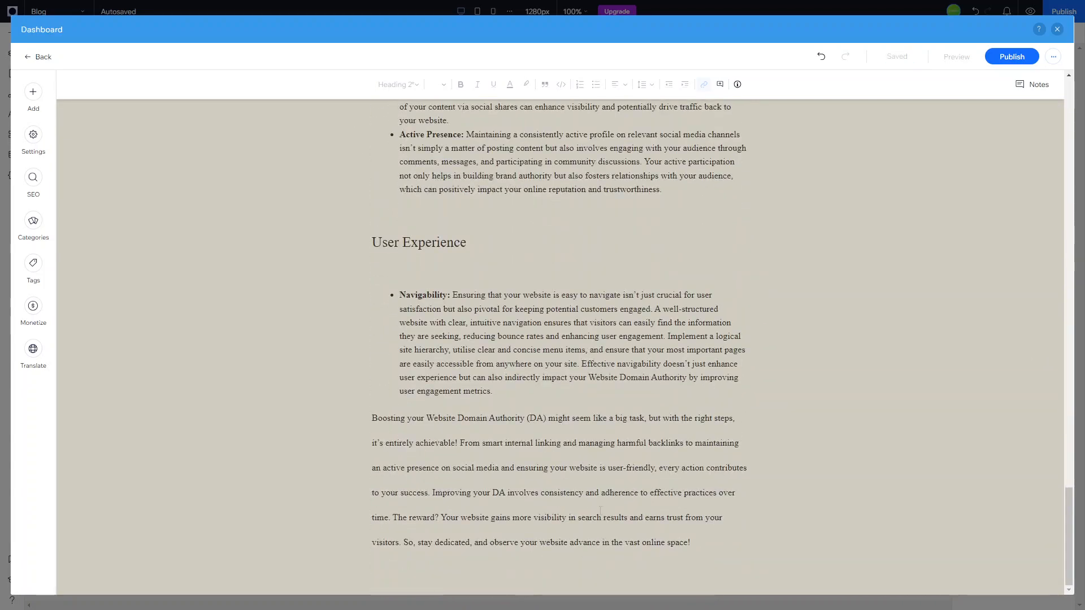
drag(729, 546, 372, 414)
key(ctrl+c)
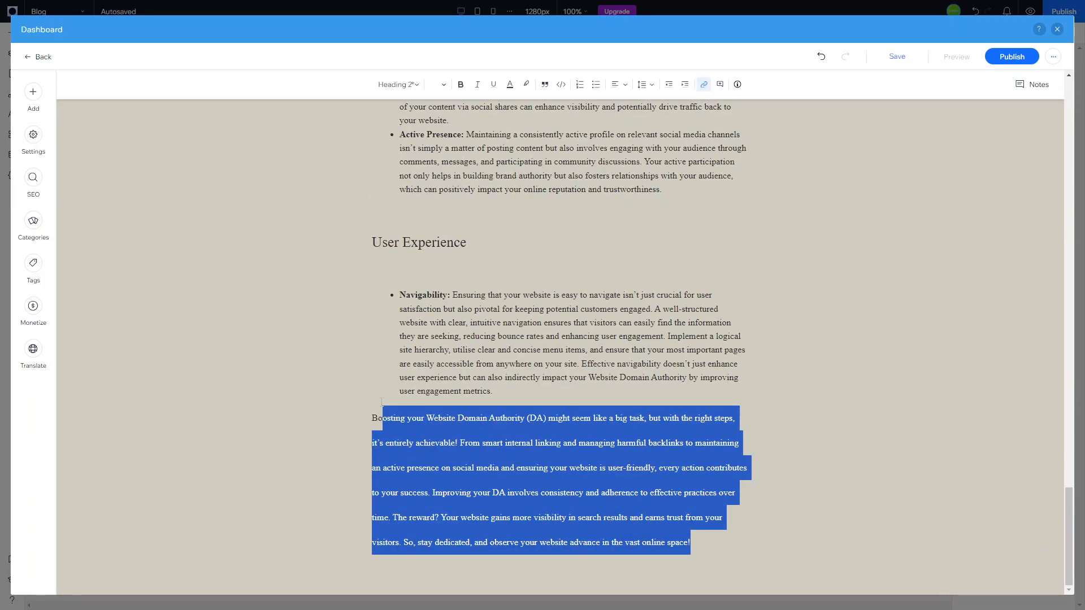
Replace the closing Heading 2 paragraph below the Navigability bullet with the copied text as an unbulleted regular paragraph.
key(BackSpace)
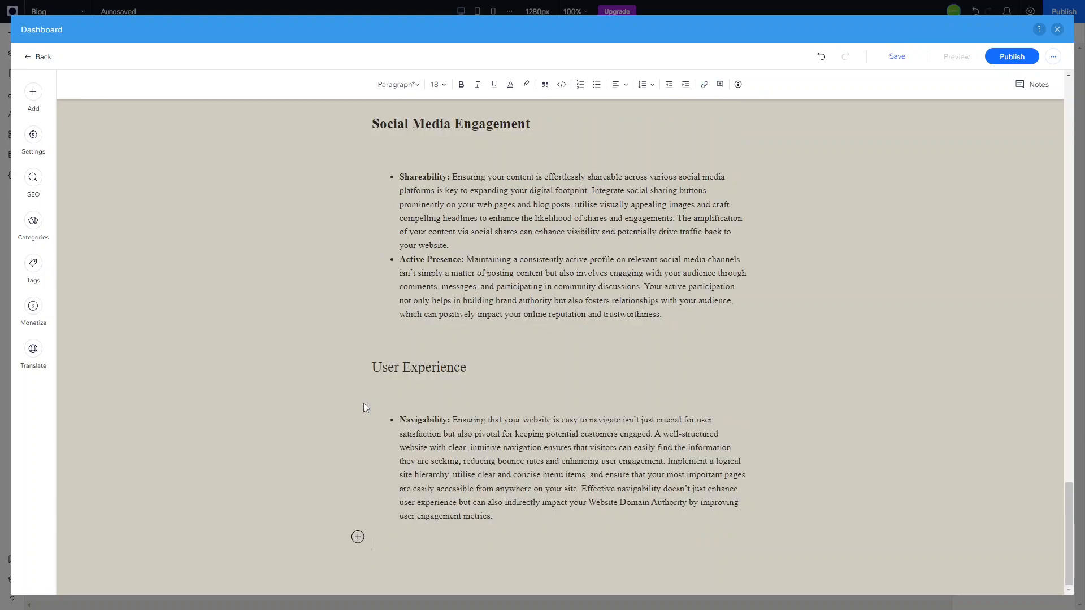
key(BackSpace)
key(Return)
text(Boosting)
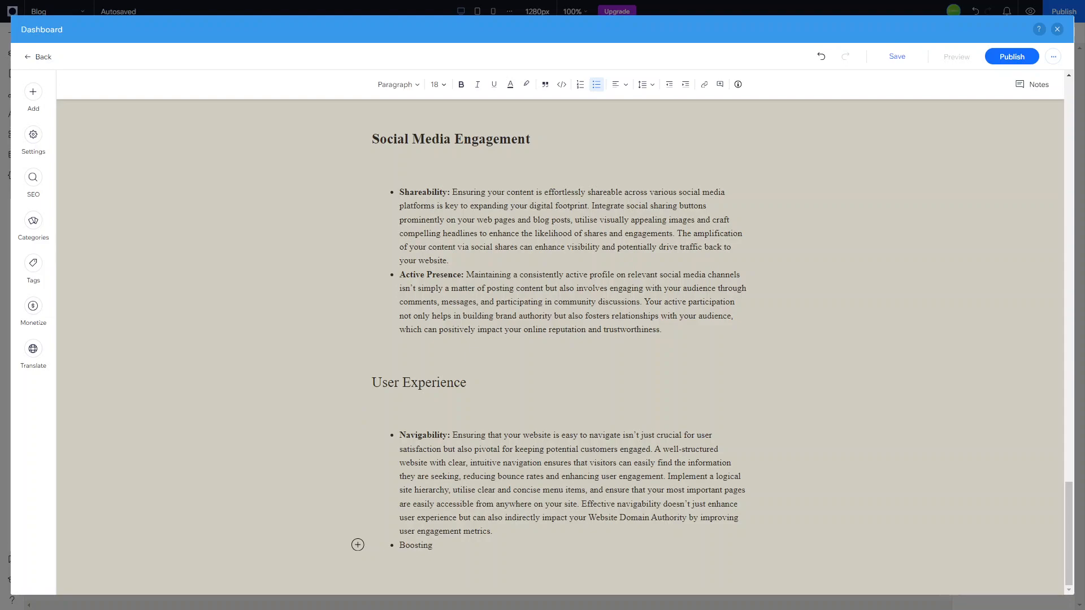
key(alt+Tab)
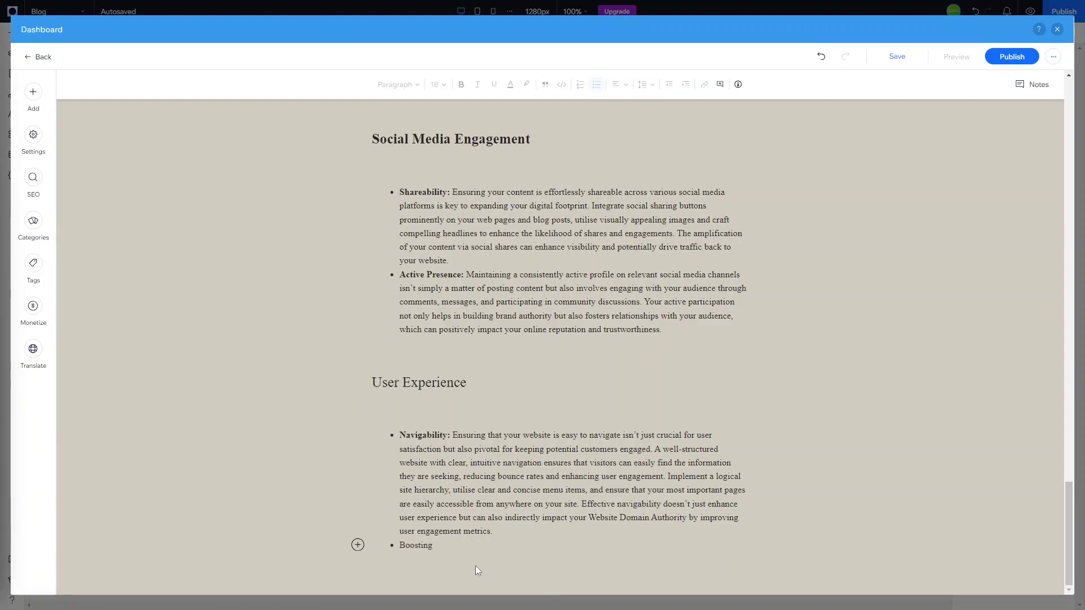
double_click(421, 545)
key(BackSpace)
key(BackSpace)
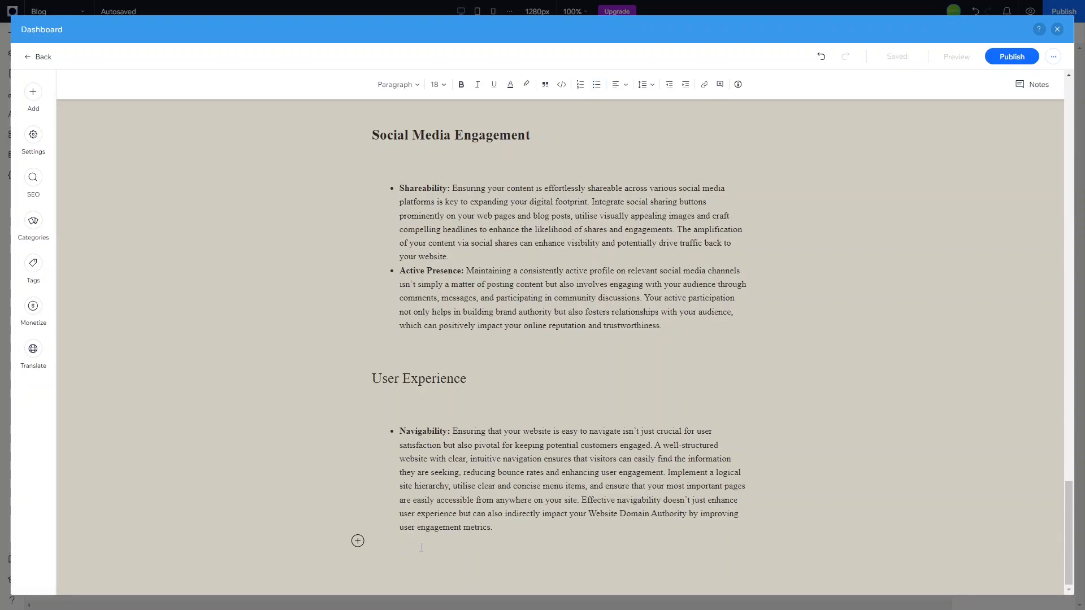
key(ctrl+v)
scroll(464, 404, up, 20)
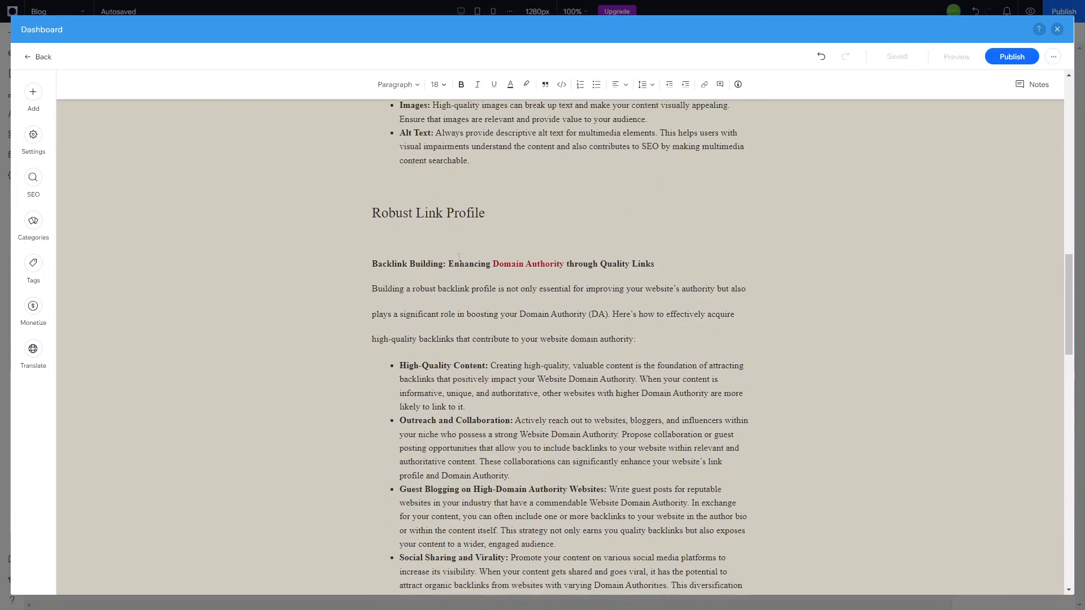
double_click(395, 279)
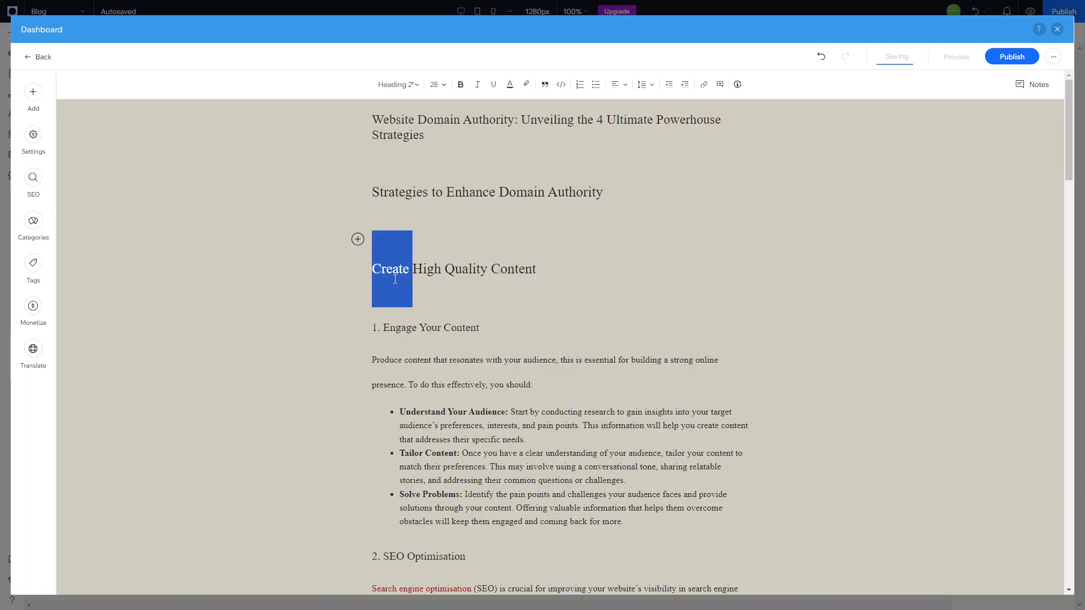
scroll(436, 410, down, 20)
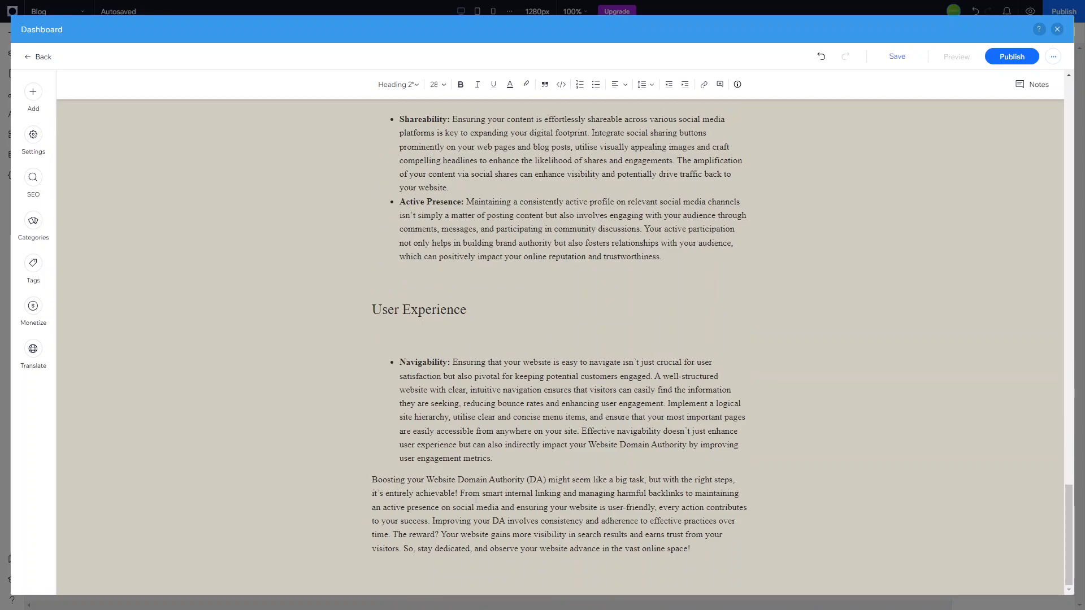
Fill in the post's SEO meta description by pasting the intro text starting "In this blog post, we will explore easy-to-follow and effective strategies".
scroll(475, 498, up, 20)
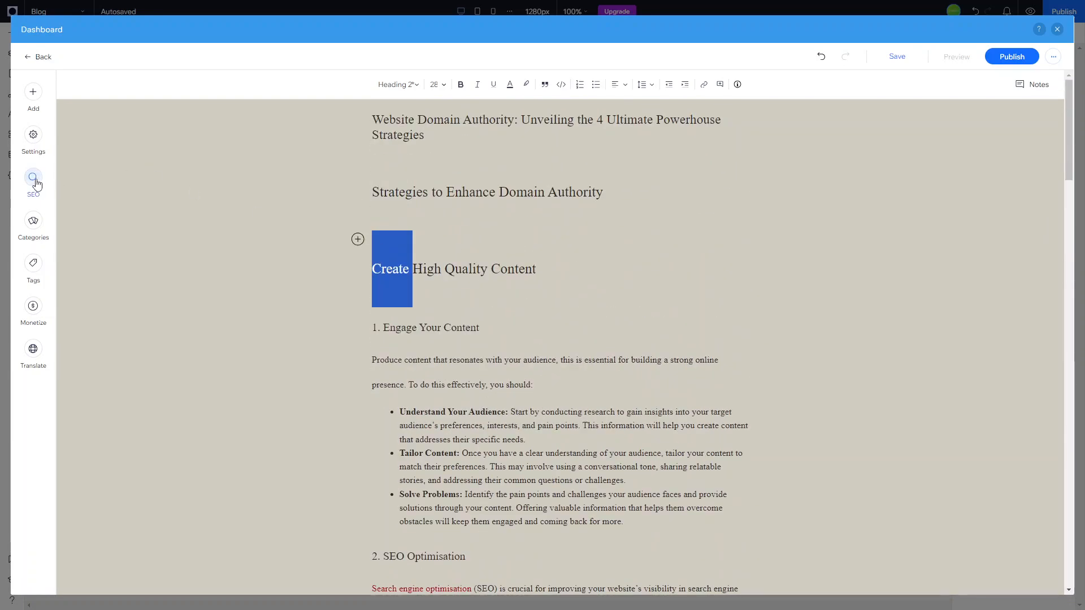
click(33, 178)
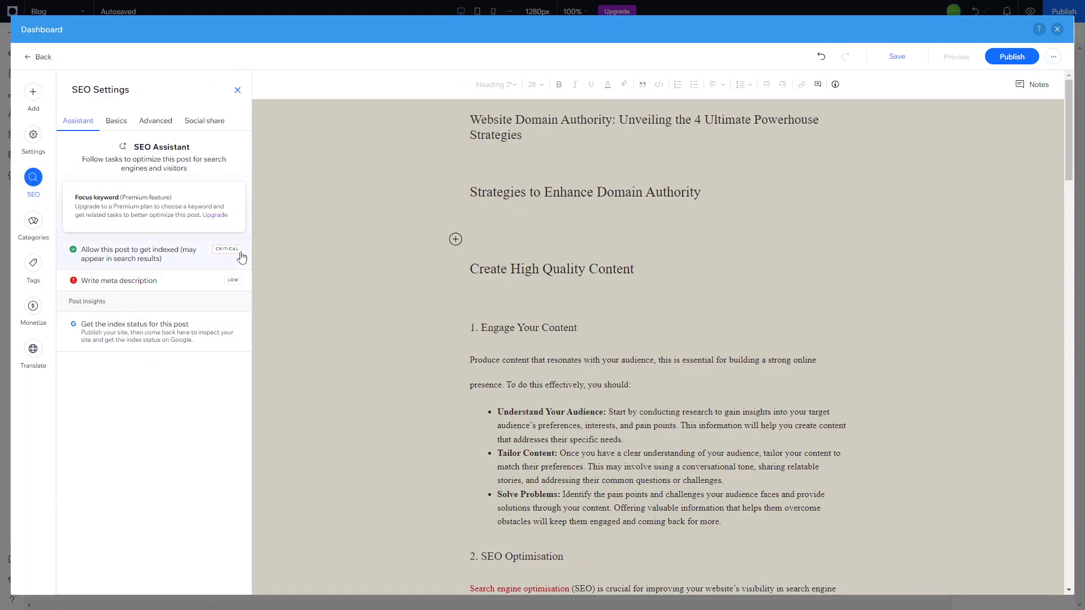
click(112, 122)
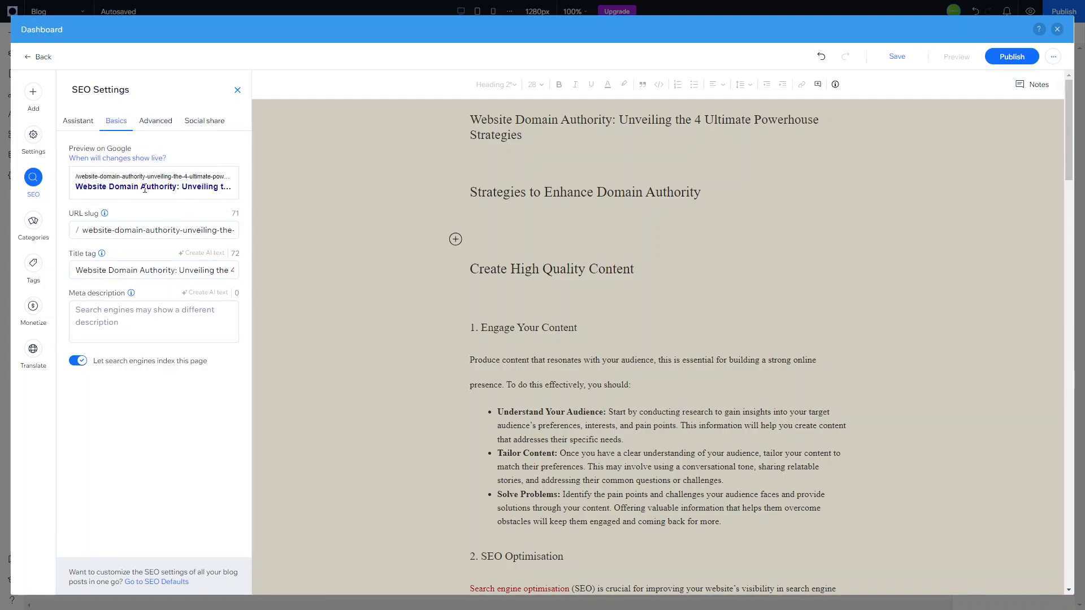
click(121, 317)
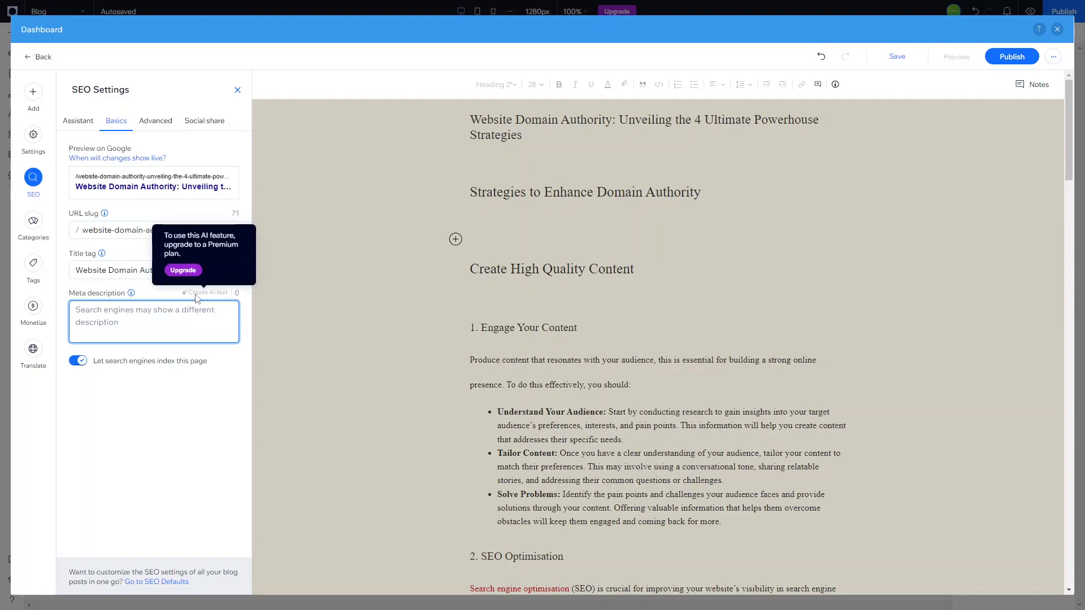
click(112, 266)
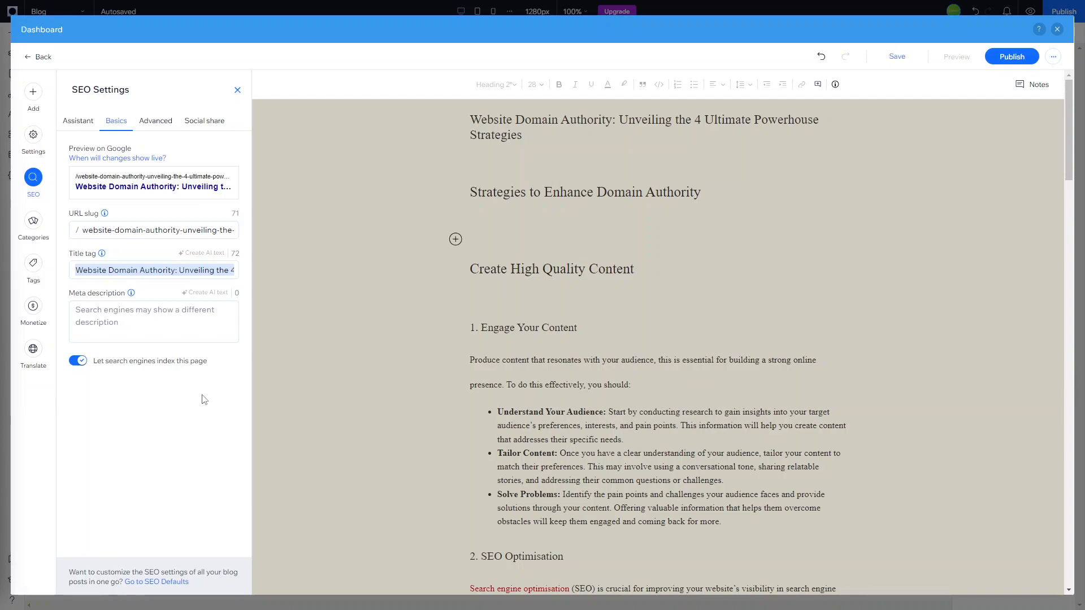
click(147, 315)
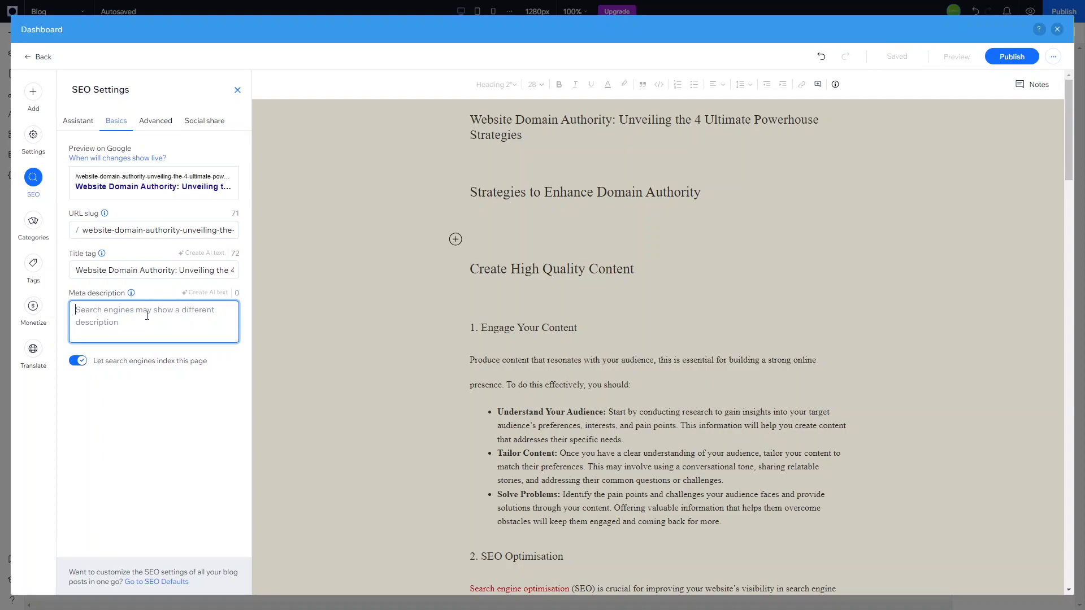
key(ctrl+v)
click(220, 459)
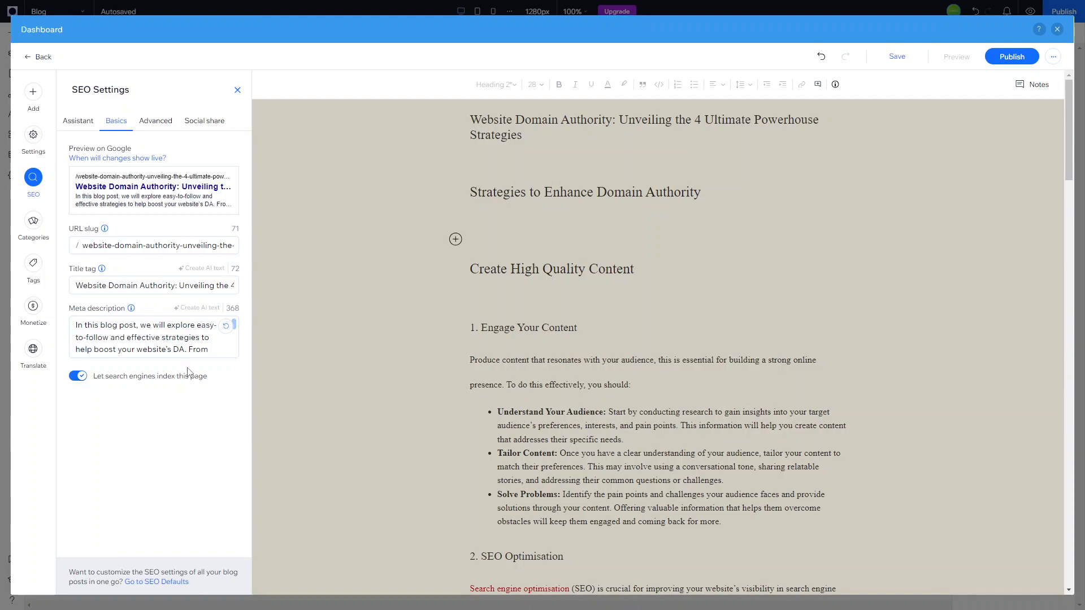
Review the post's advanced and social share SEO settings, and check the SEO Assistant tasks.
click(156, 120)
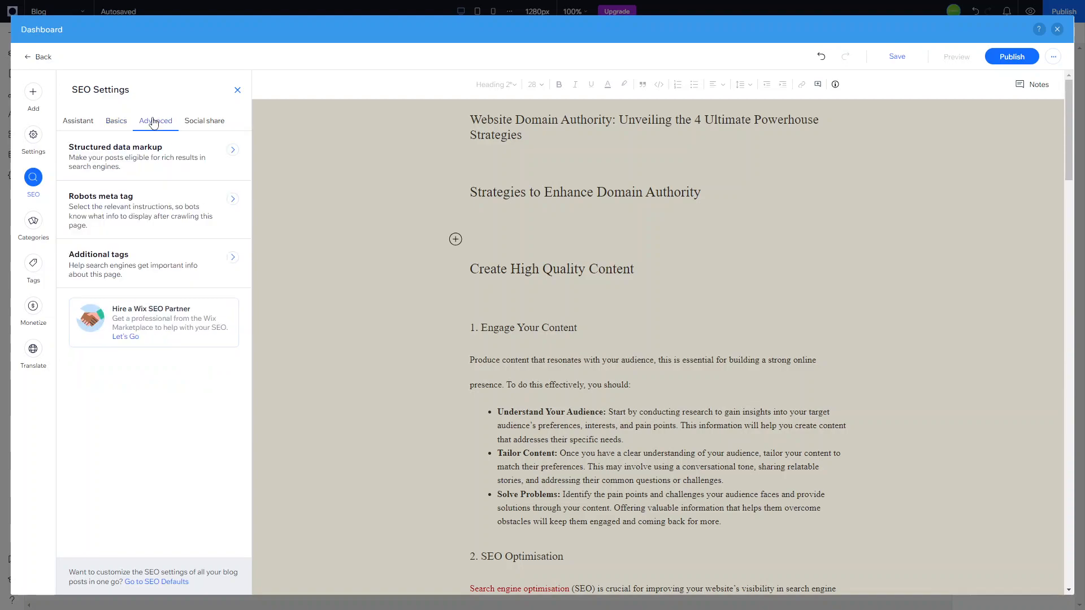
click(209, 120)
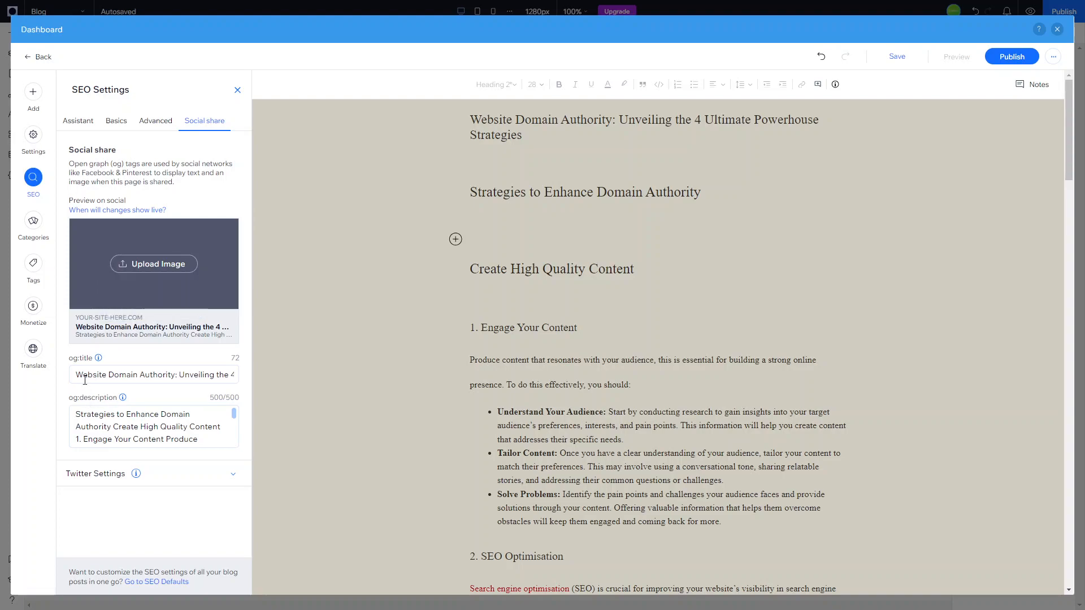
click(82, 124)
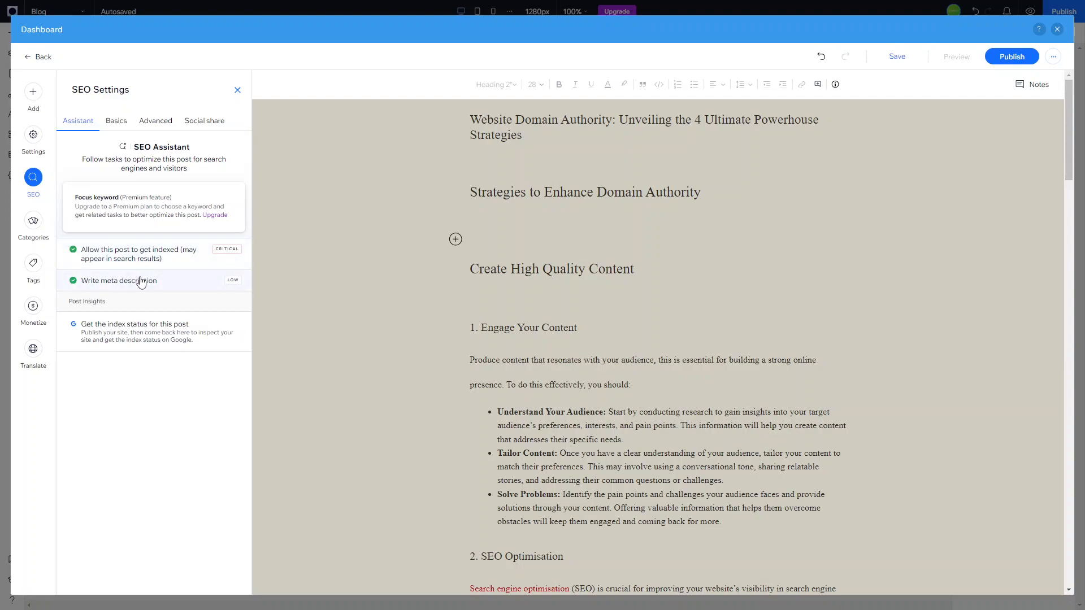
Save the domain authority post and publish it to the blog.
click(897, 59)
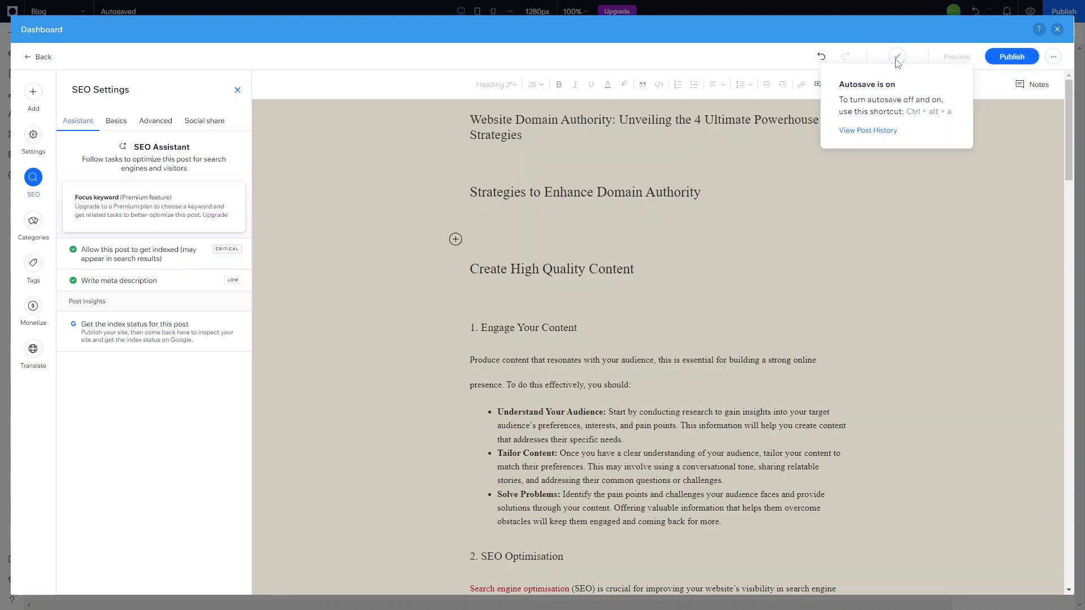
click(999, 63)
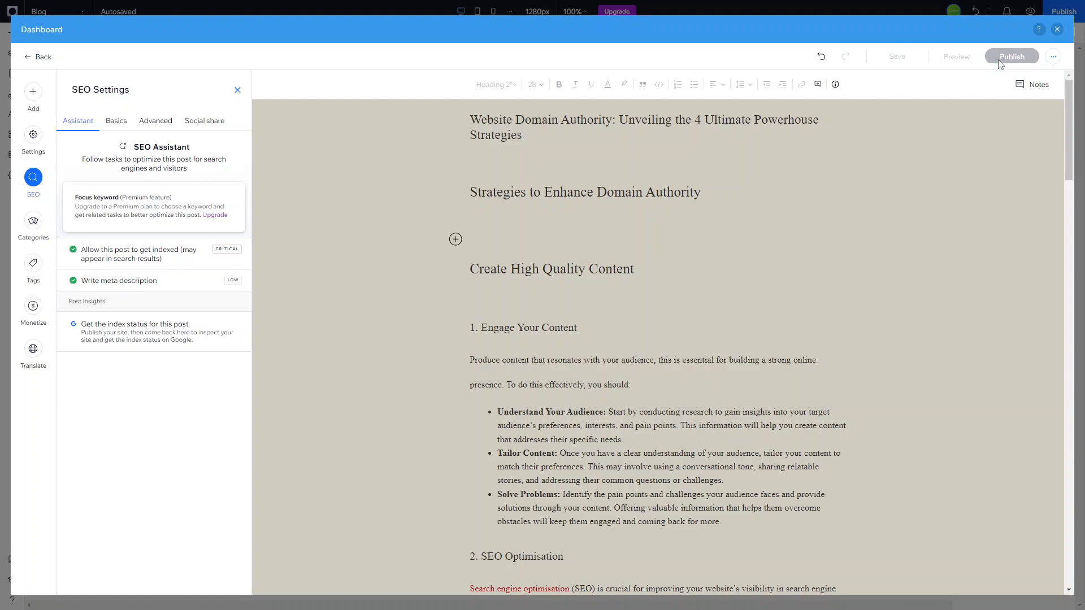
click(998, 61)
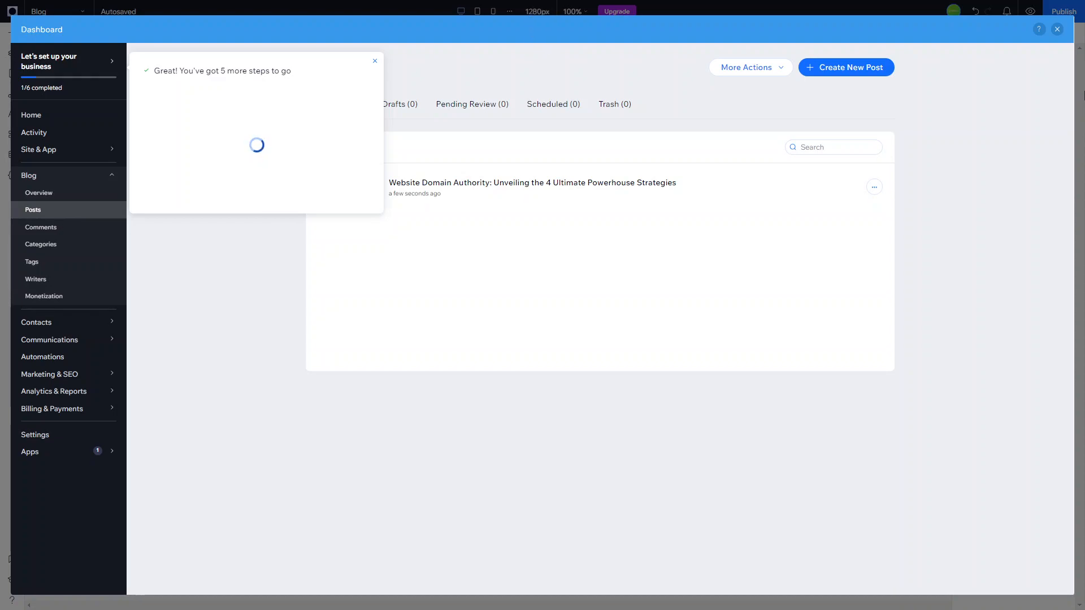
Close the dashboard and bring the Blog page's post feed into view in the site editor.
click(1055, 34)
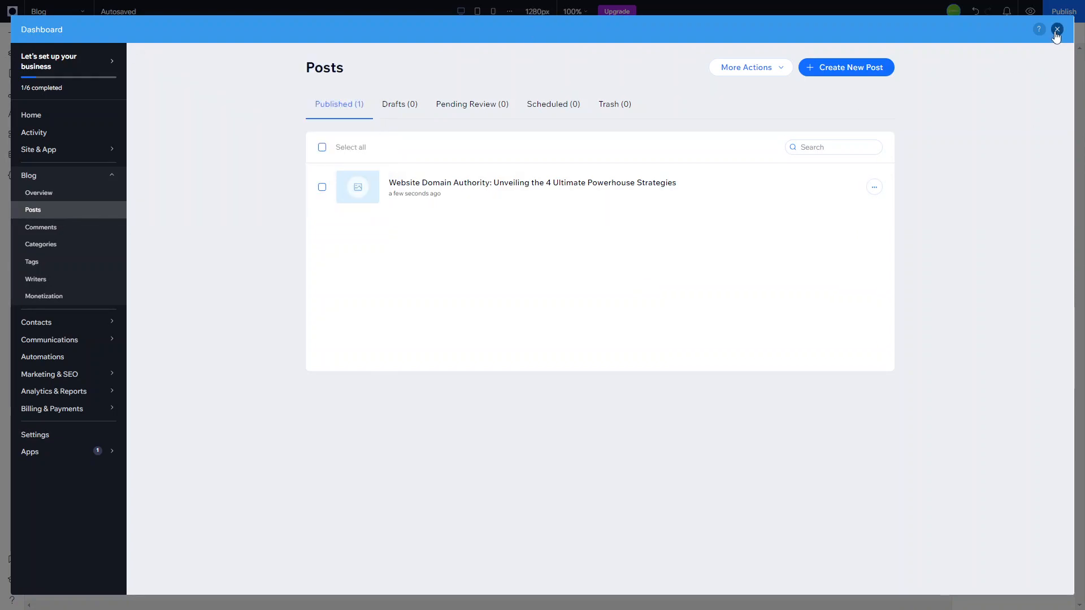
click(1056, 30)
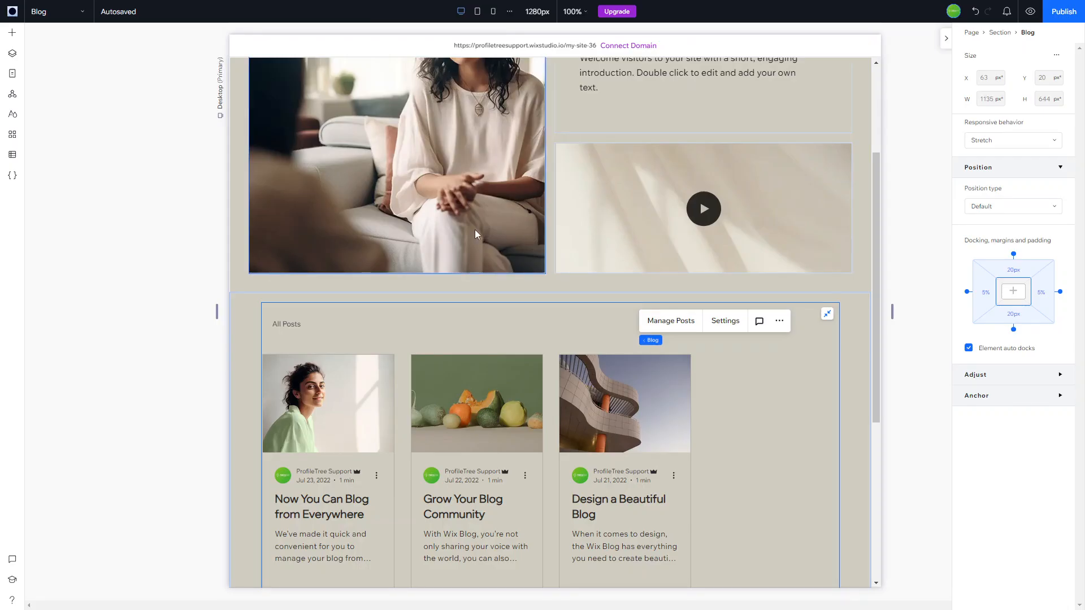
scroll(407, 367, down, 1)
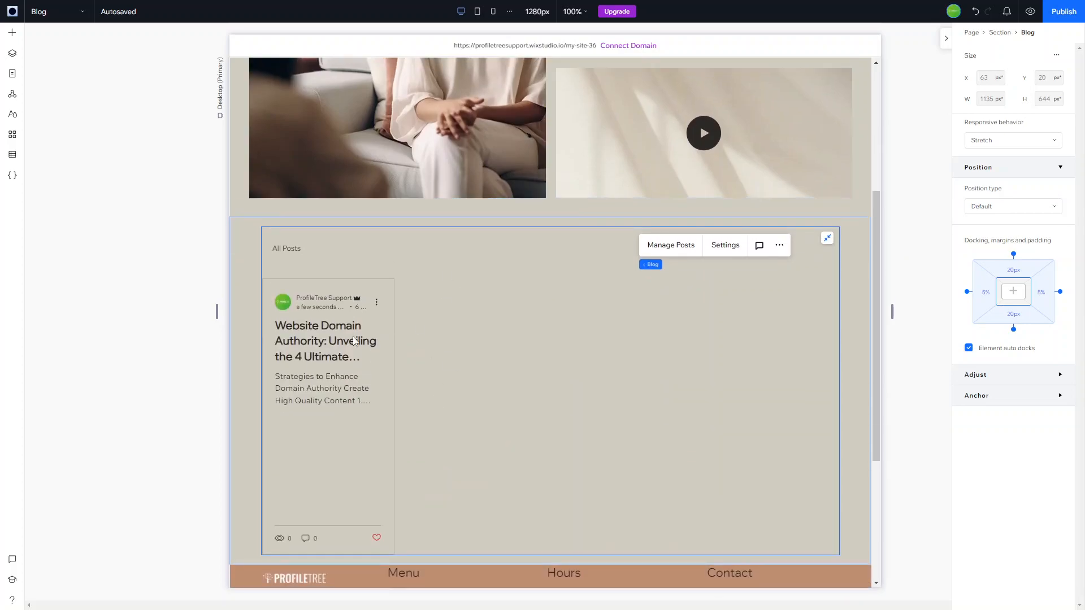